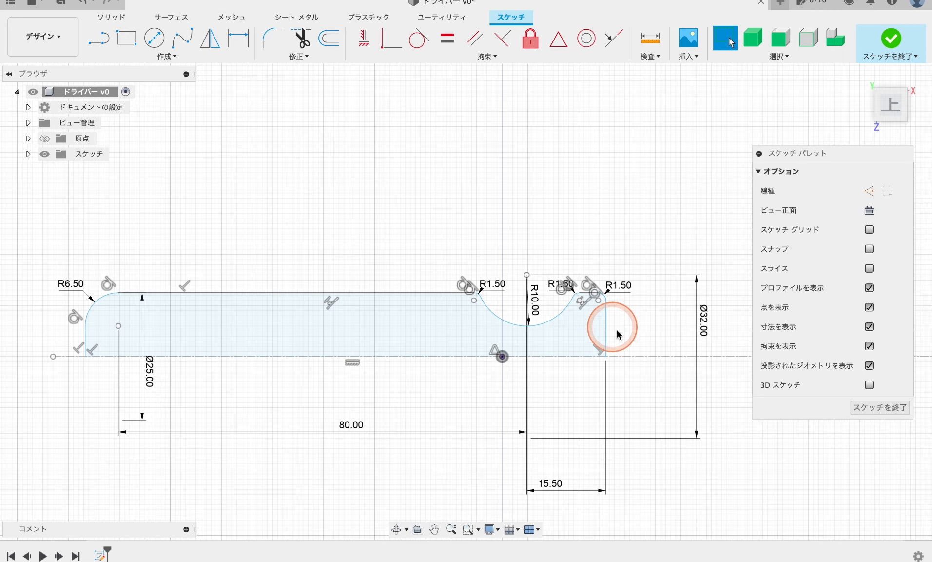
- Move the Ø32 dimension to the handle side of the round groove, clearing the area beyond the handle's end face
scroll(643, 346, up, 1)
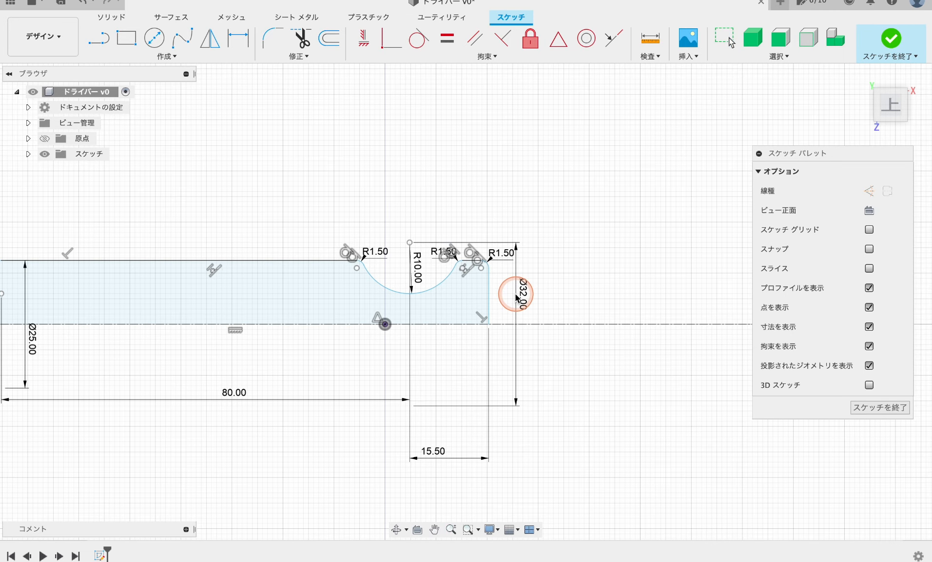
drag(515, 294, 253, 291)
middle_drag(608, 400, 442, 391)
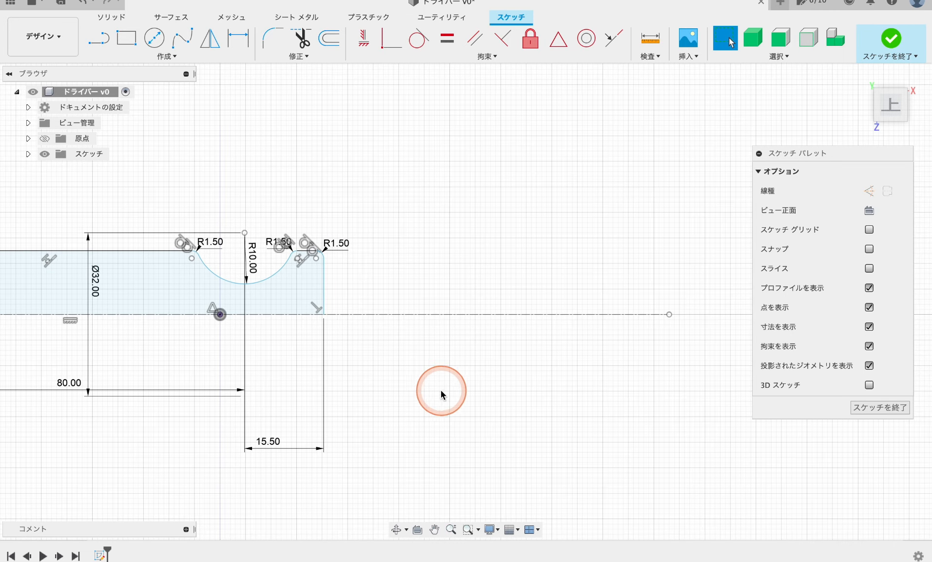
- Sketch the shaft outline from the handle's end face: a horizontal line about 30 mm long, a rising slope, a falling slope and a vertical down to the axis
click(95, 39)
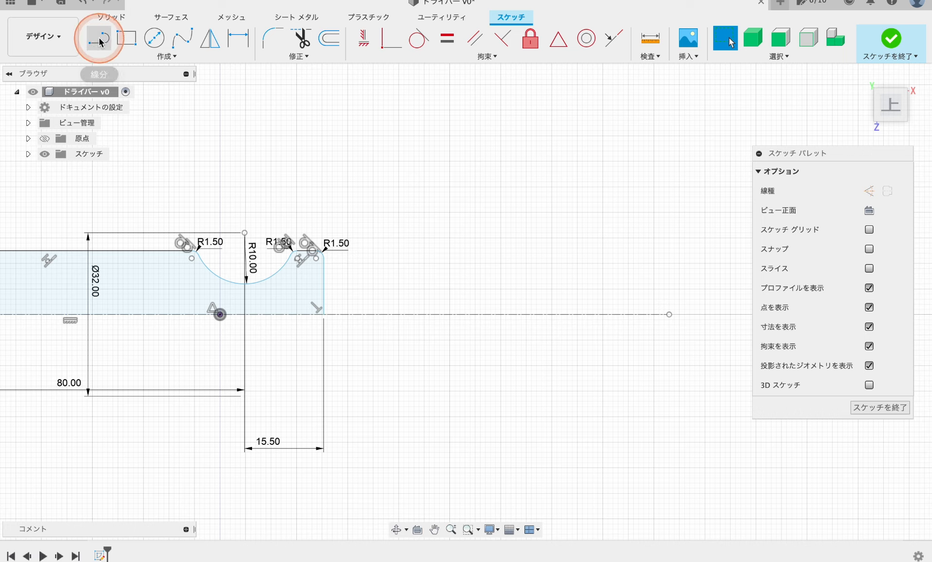
click(331, 305)
click(489, 291)
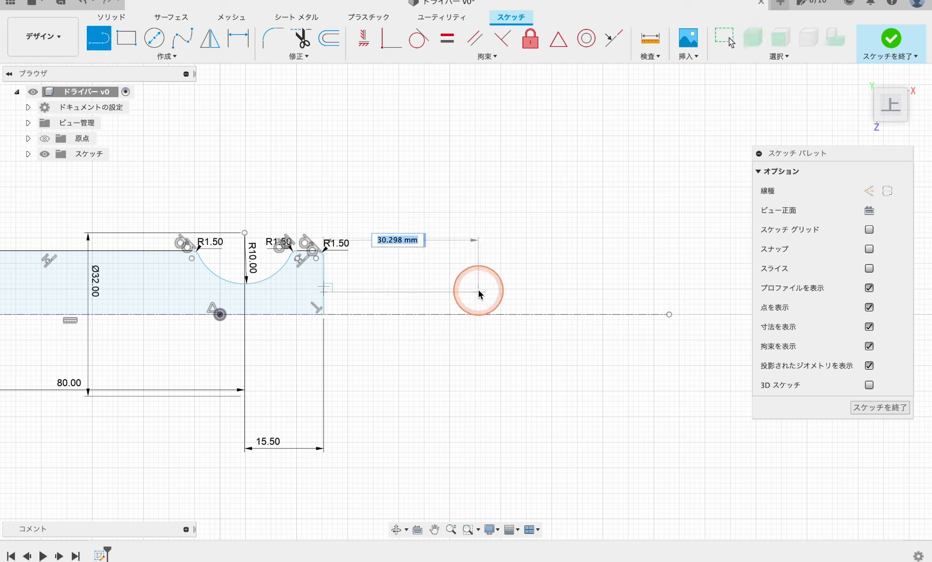
click(567, 270)
click(636, 292)
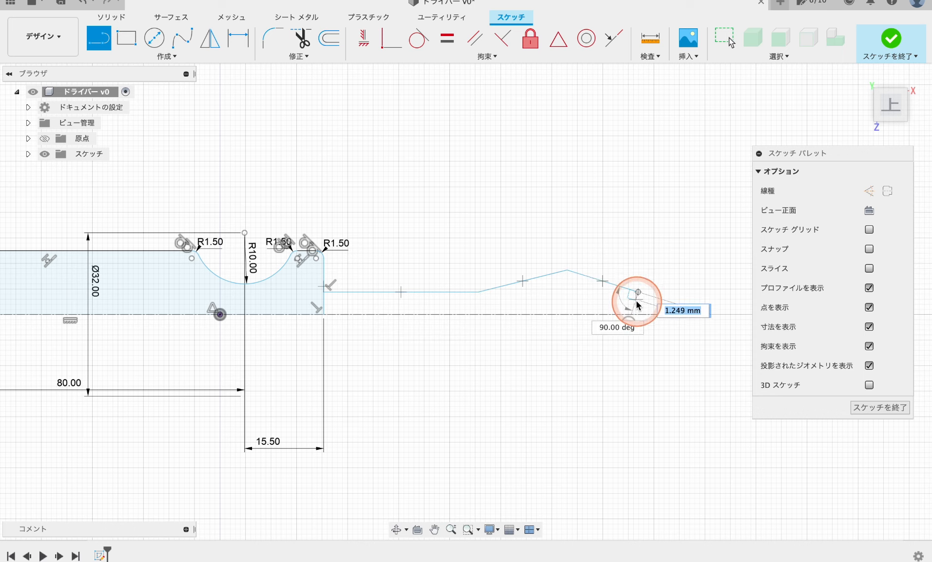
click(638, 314)
key(Escape)
scroll(531, 350, down, 2)
mouse_move(518, 352)
middle_down()
mouse_move(462, 335)
mouse_move(488, 346)
middle_up()
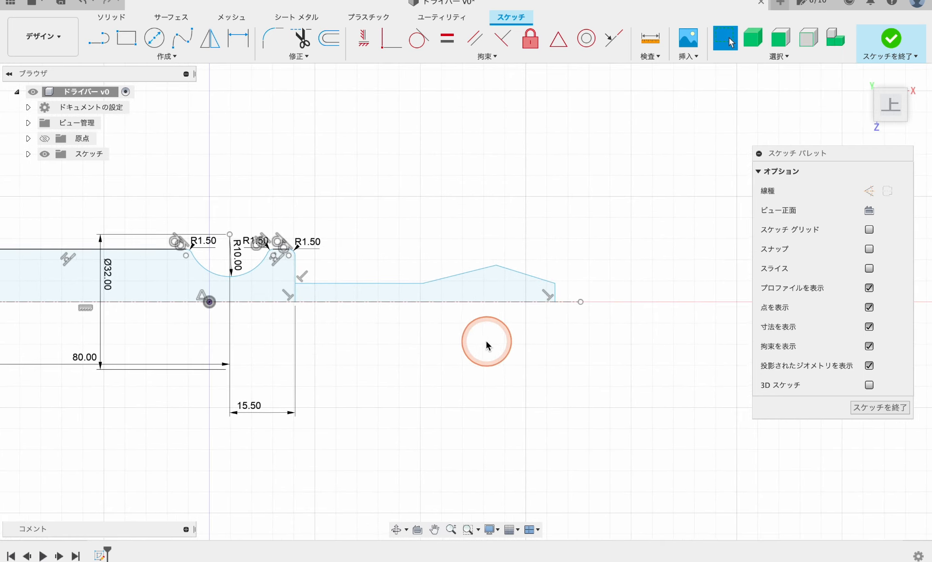
- Dimension the horizontal shaft line's diameter about the centre line as 6 mm and place the dimension beneath the shaft
click(232, 31)
click(358, 283)
click(362, 301)
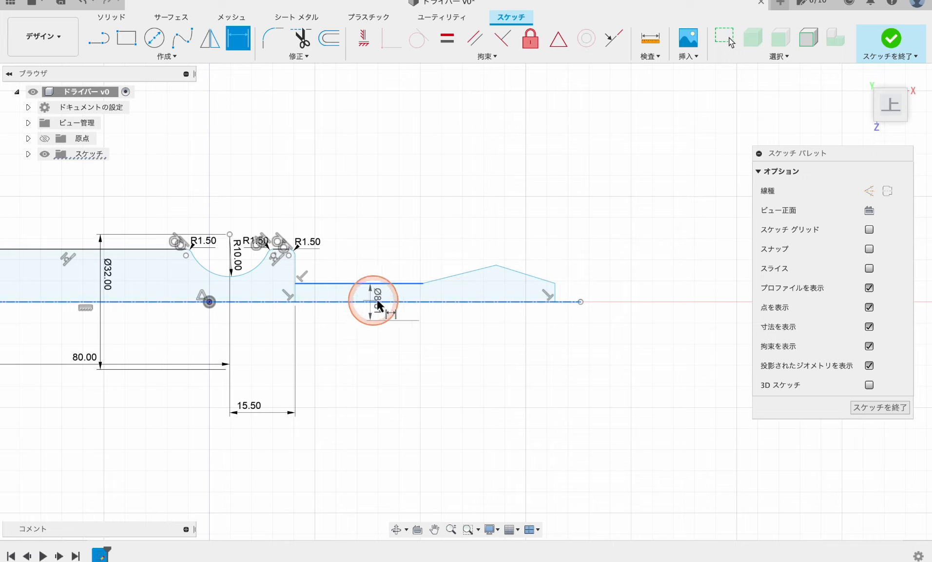
click(653, 316)
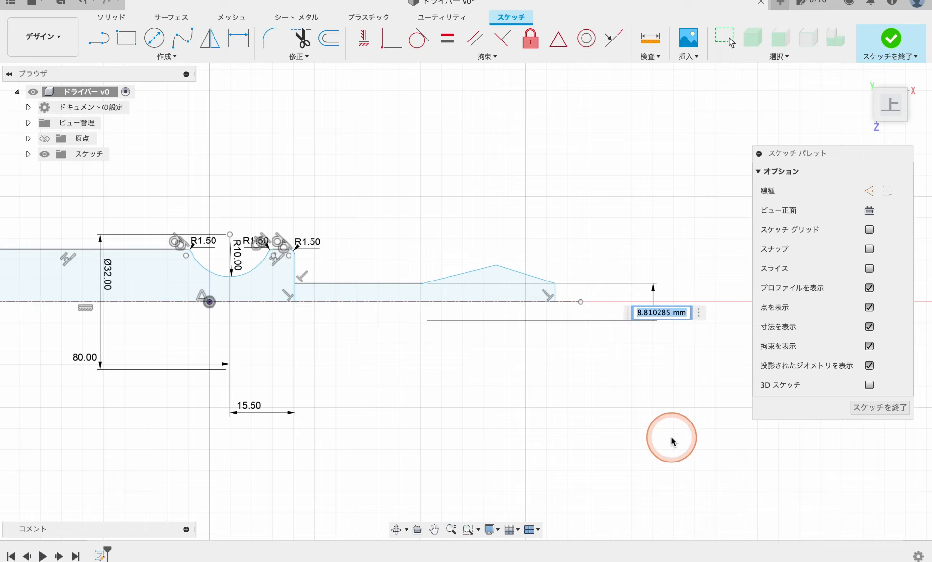
key(Return)
scroll(629, 333, up, 2)
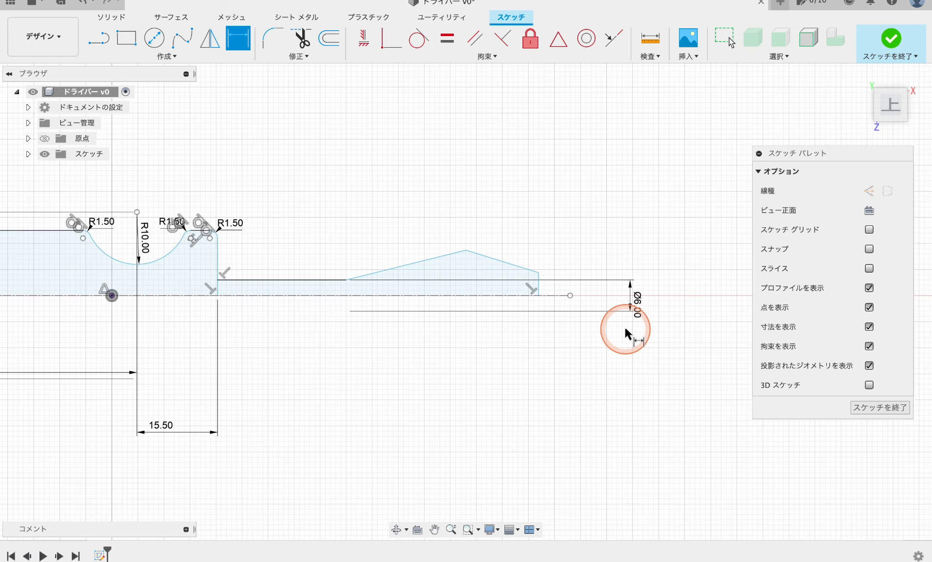
drag(638, 295, 405, 298)
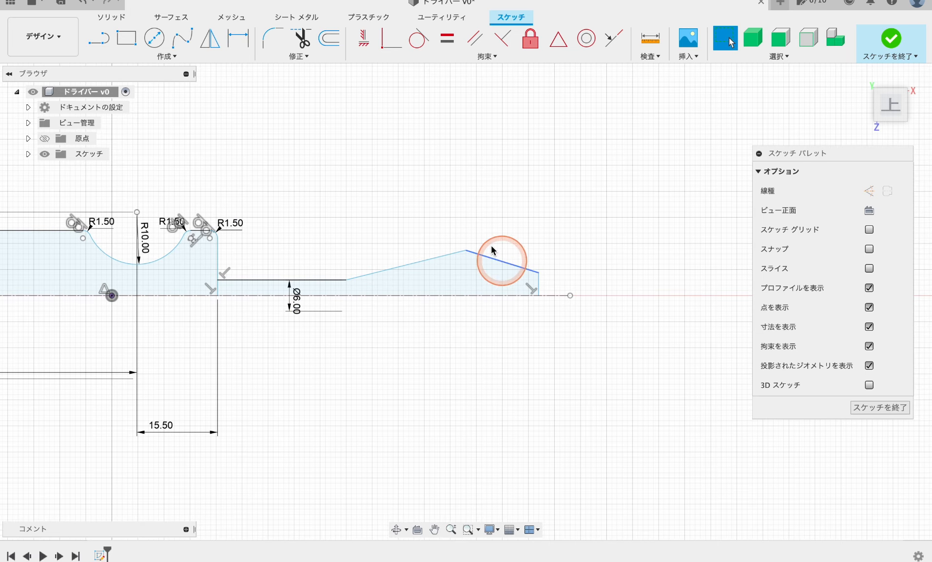
- Dimension the diameter at the tip's peak about the centre line as 9.5 mm
click(238, 36)
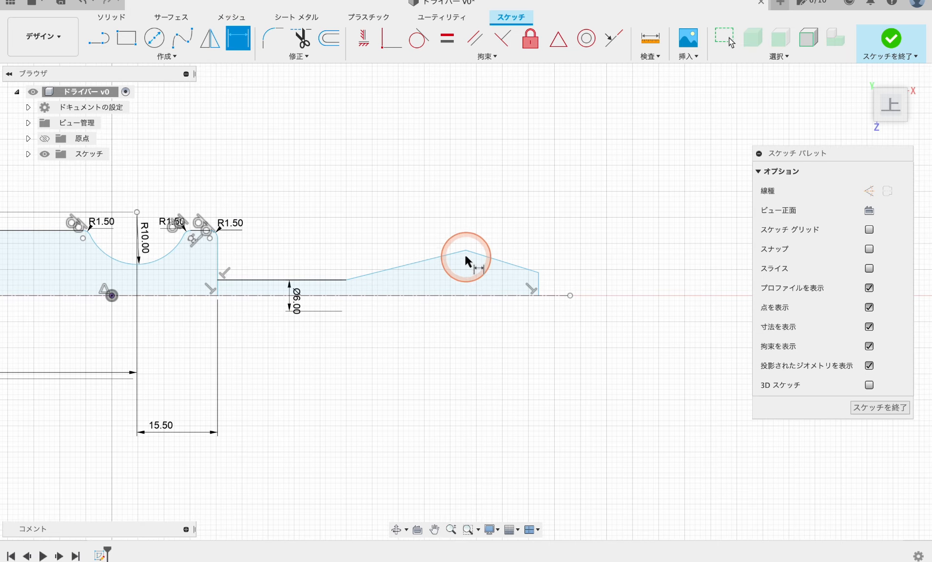
click(481, 295)
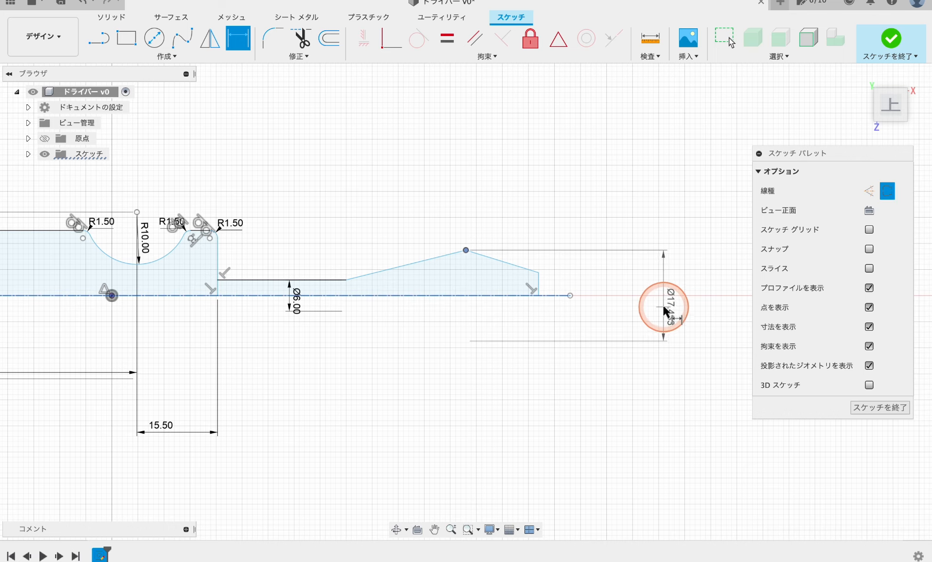
click(666, 312)
text(9.5)
key(Return)
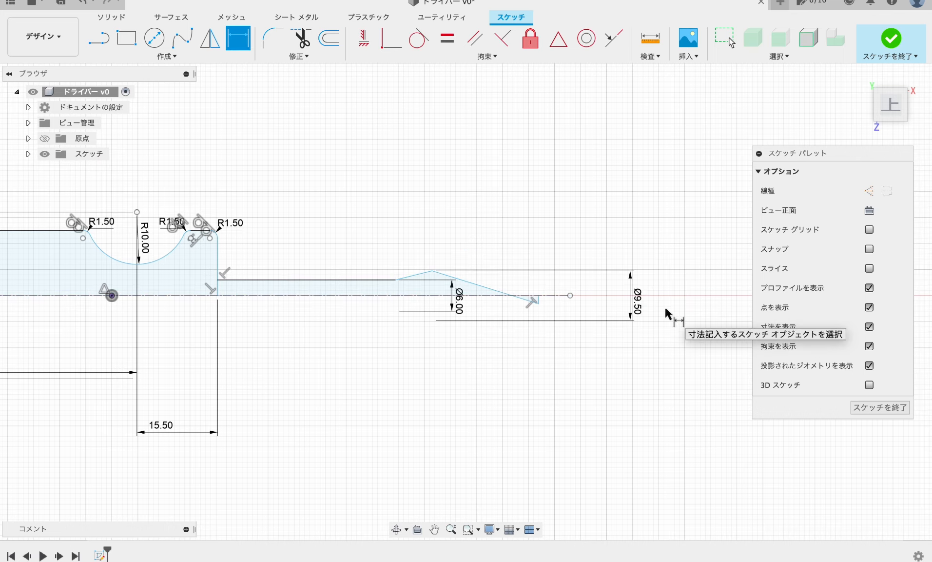
scroll(580, 321, up, 3)
key(Escape)
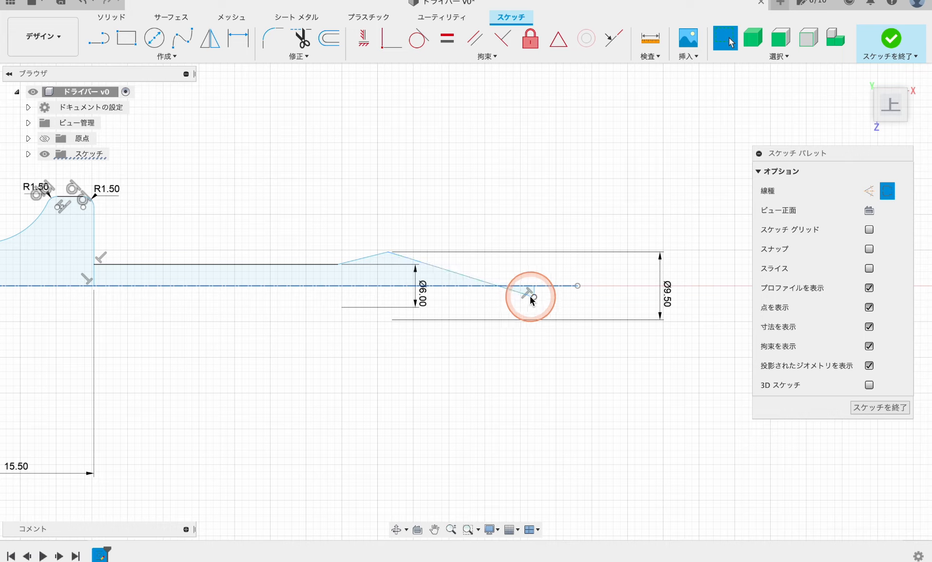
- Move the tip's end point back above the centre line and dimension its diameter as 6 mm
mouse_move(531, 298)
mouse_down()
mouse_move(537, 267)
mouse_move(526, 316)
mouse_up()
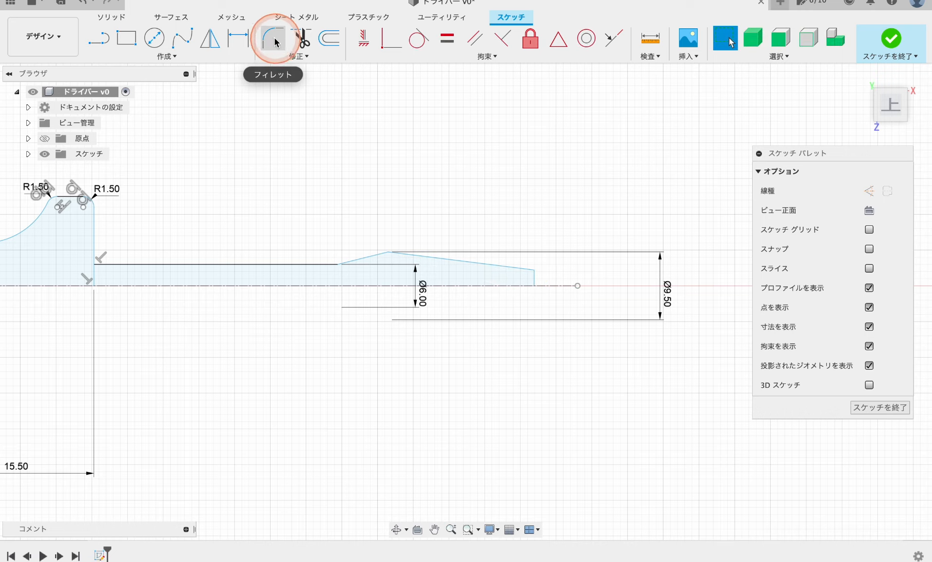
click(237, 38)
click(552, 286)
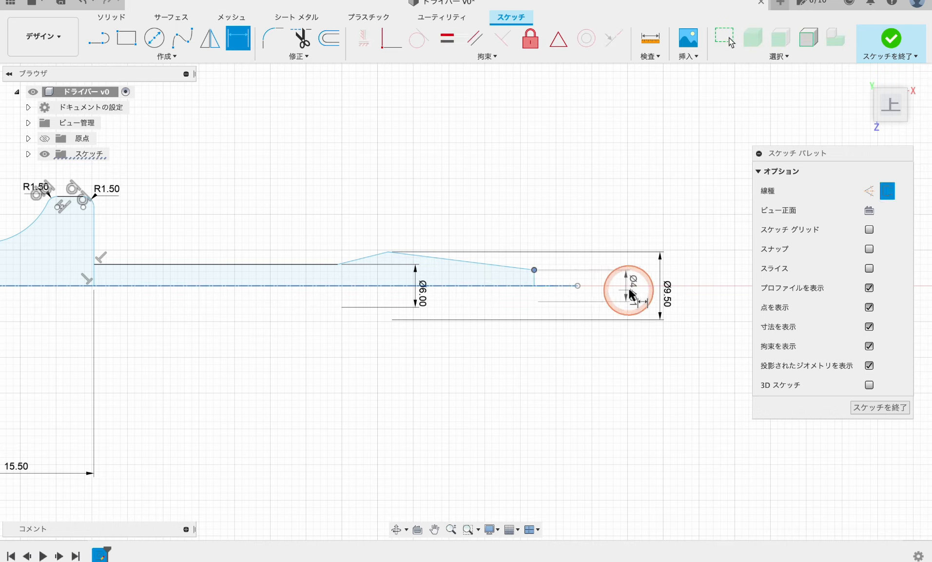
click(627, 289)
text(6)
key(Return)
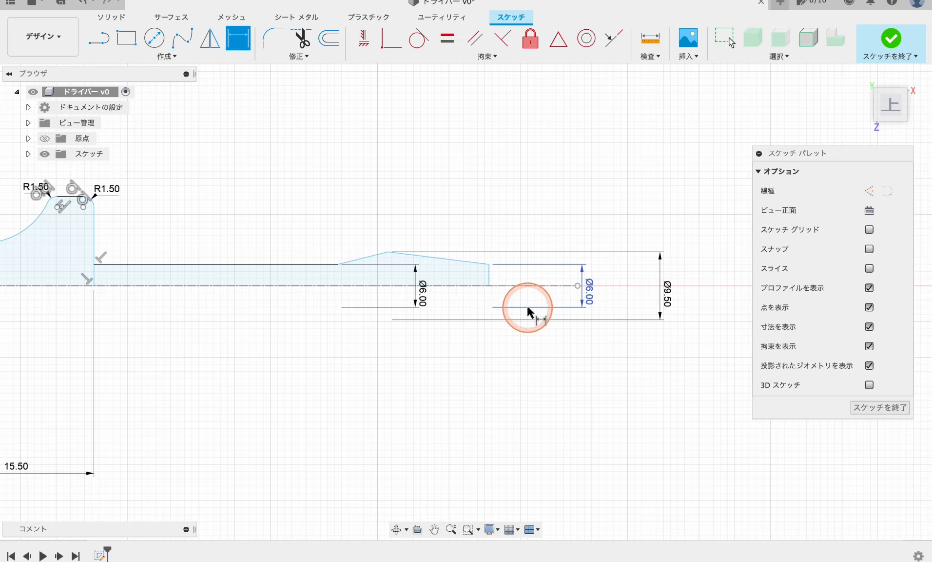
- Dimension the horizontal shaft line's length from the handle's end face as 41 mm
scroll(489, 335, down, 2)
middle_drag(489, 334, 567, 340)
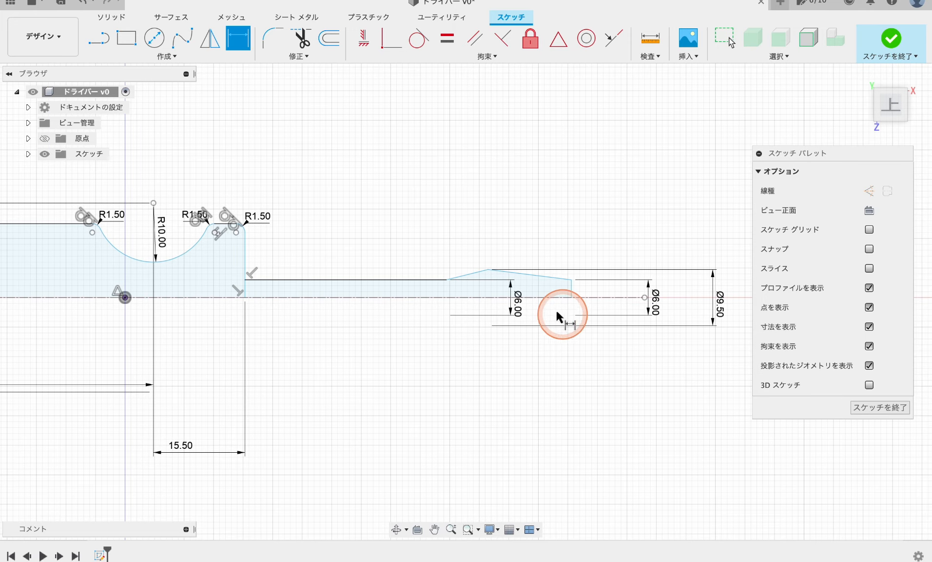
scroll(557, 310, up, 2)
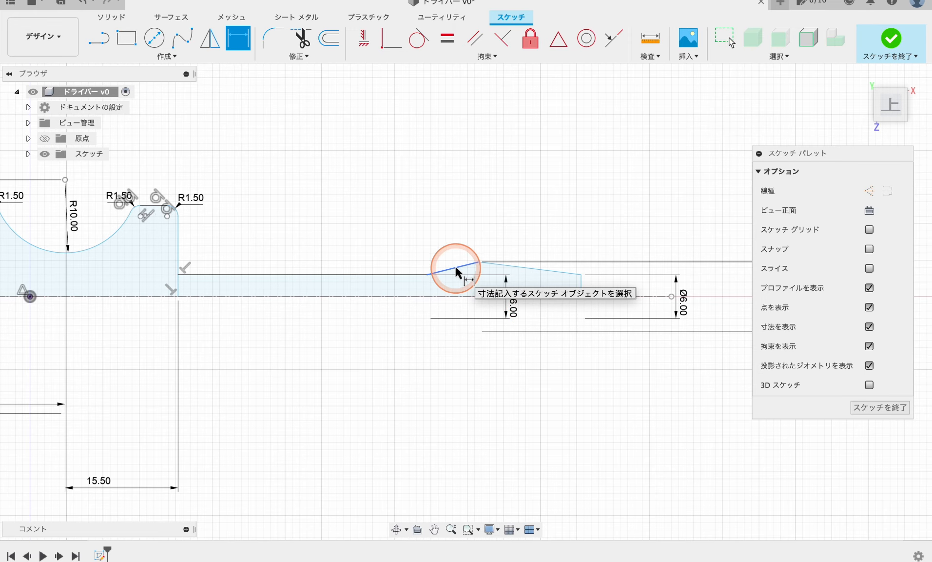
scroll(456, 265, down, 2)
middle_drag(401, 272, 483, 290)
click(382, 290)
click(392, 197)
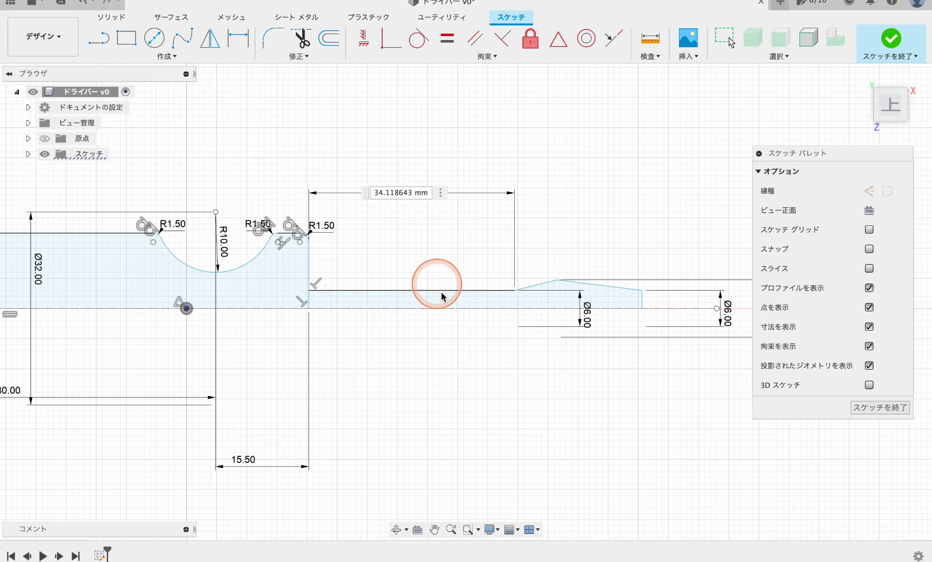
key(Return)
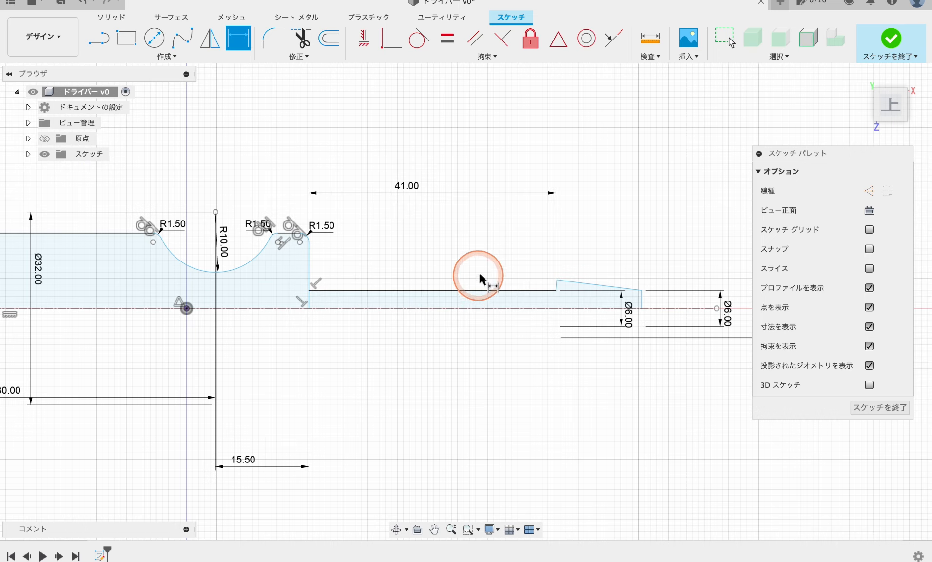
key(Escape)
- Reshape the tip by moving its peak and vertical end edge farther away from the handle
scroll(601, 308, up, 2)
drag(538, 269, 597, 273)
scroll(564, 287, down, 2)
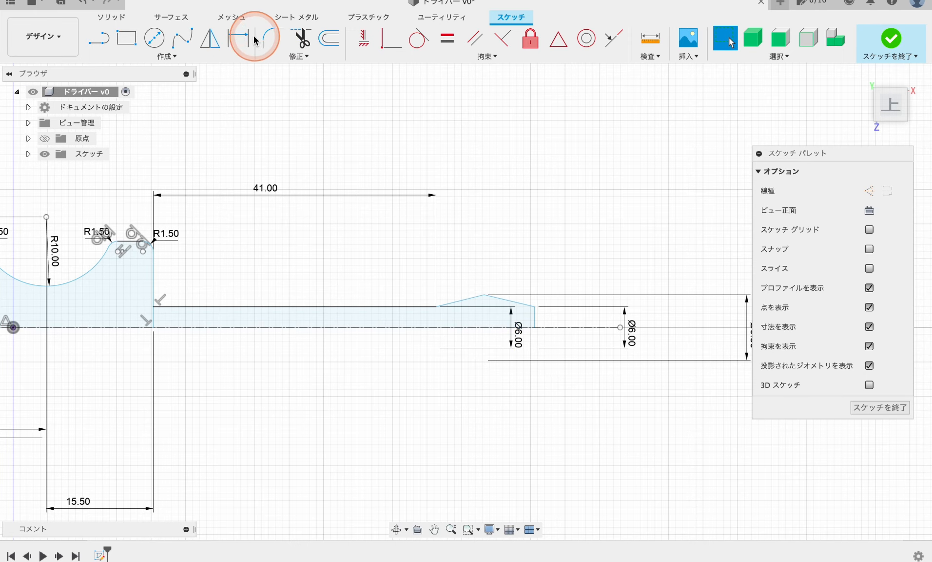
drag(533, 312, 622, 317)
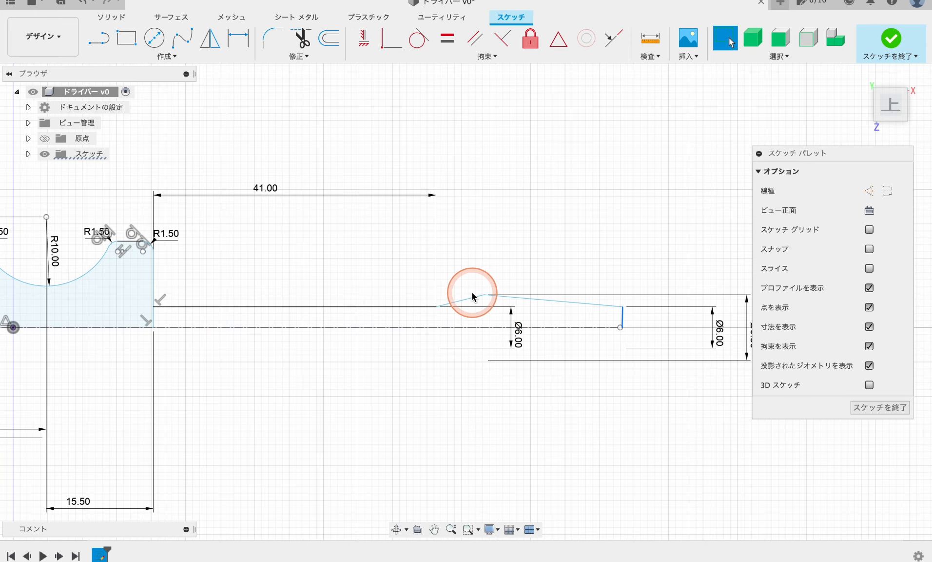
drag(484, 295, 550, 294)
- Dimension the horizontal length of the rising slope as 20 mm and of the falling slope as 12 mm
click(238, 38)
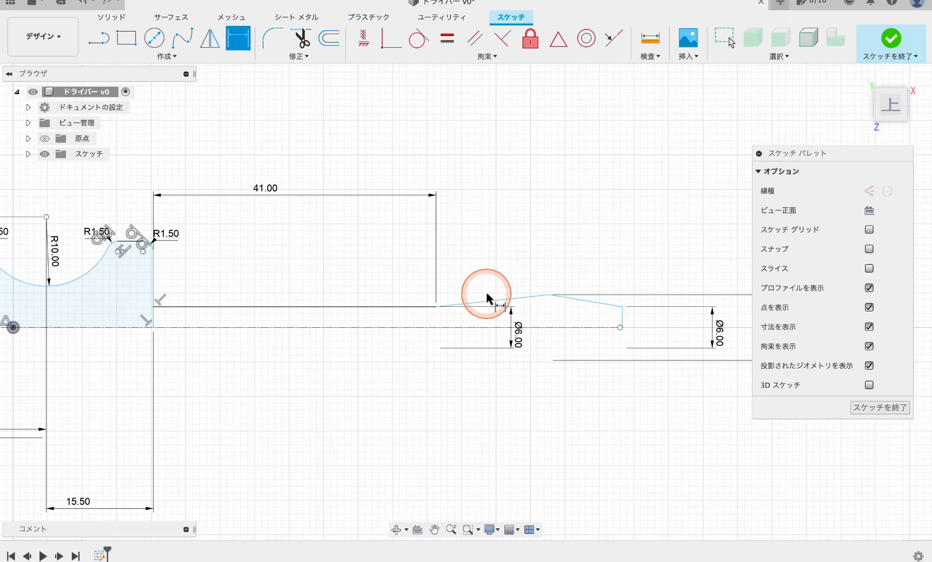
click(480, 205)
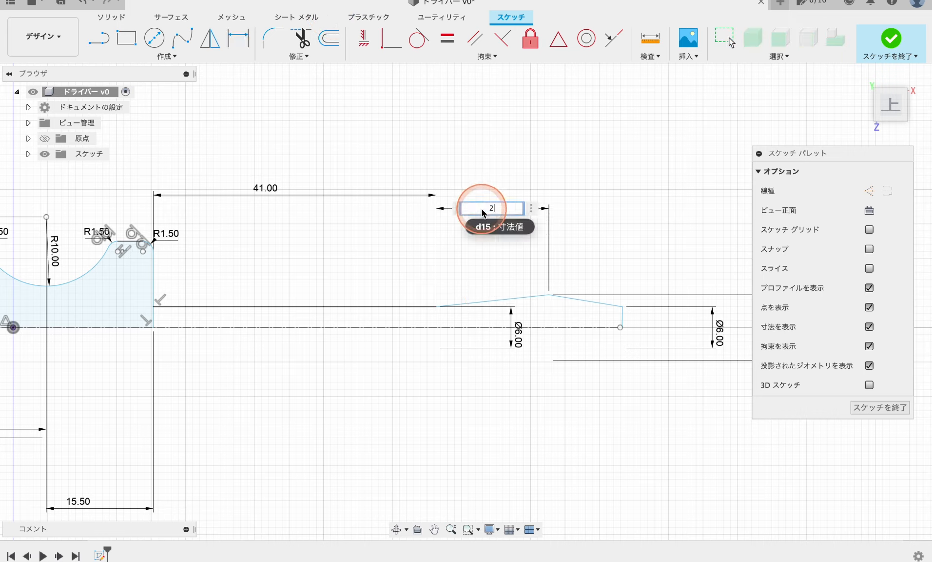
key(Return)
click(621, 328)
click(600, 229)
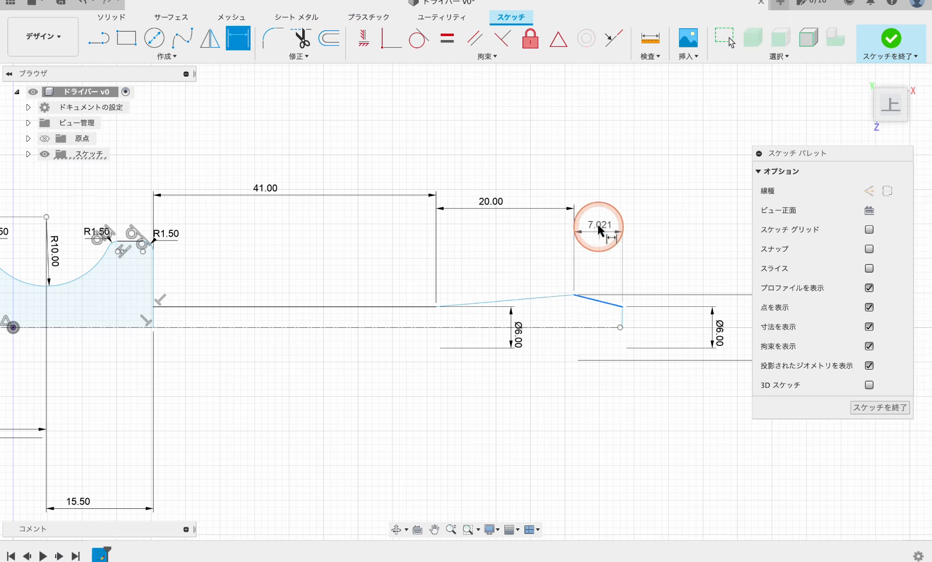
key(Return)
scroll(640, 338, down, 4)
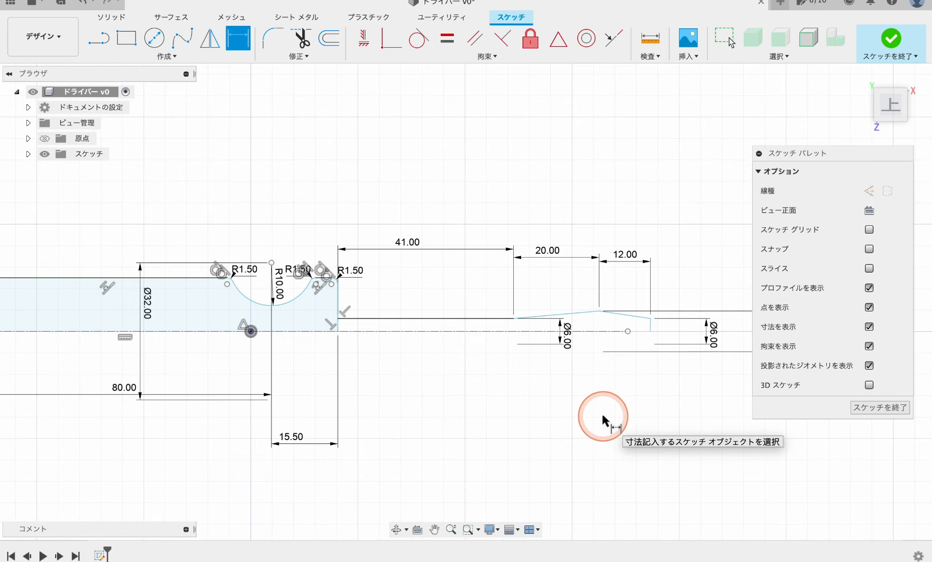
scroll(603, 416, down, 1)
middle_drag(528, 416, 579, 377)
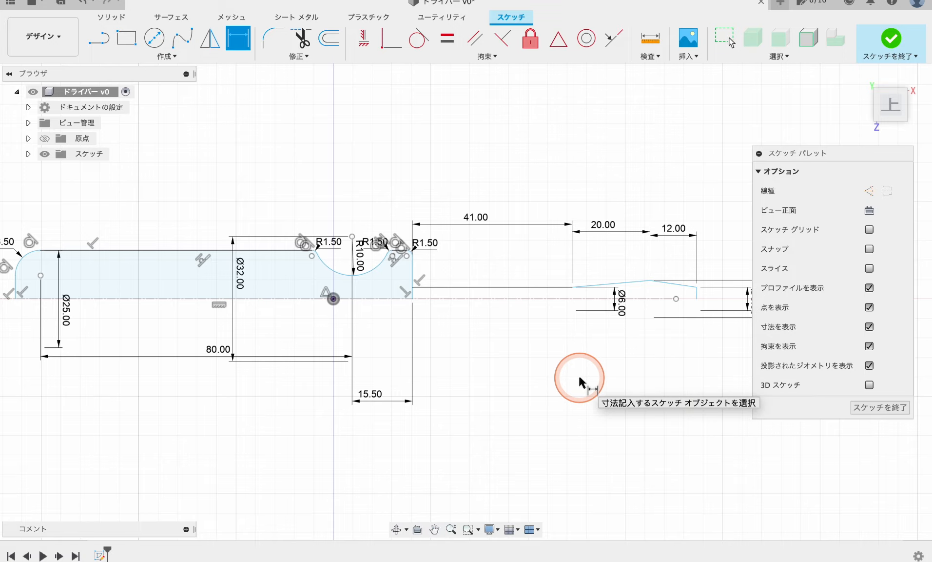
scroll(417, 297, up, 4)
key(Escape)
- Trim away the part of the handle's end face line between the shaft line and the centre line
click(300, 38)
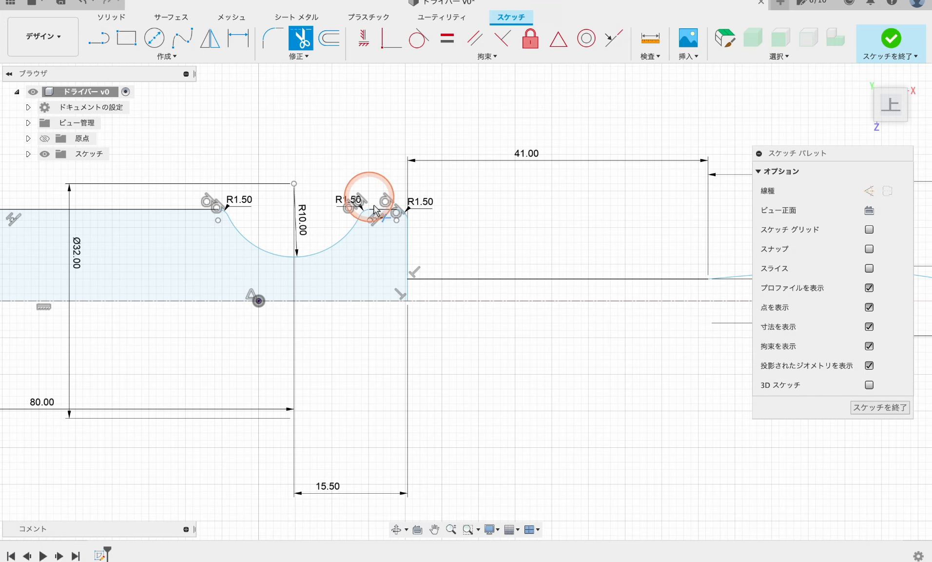
click(402, 284)
key(Escape)
scroll(458, 315, down, 3)
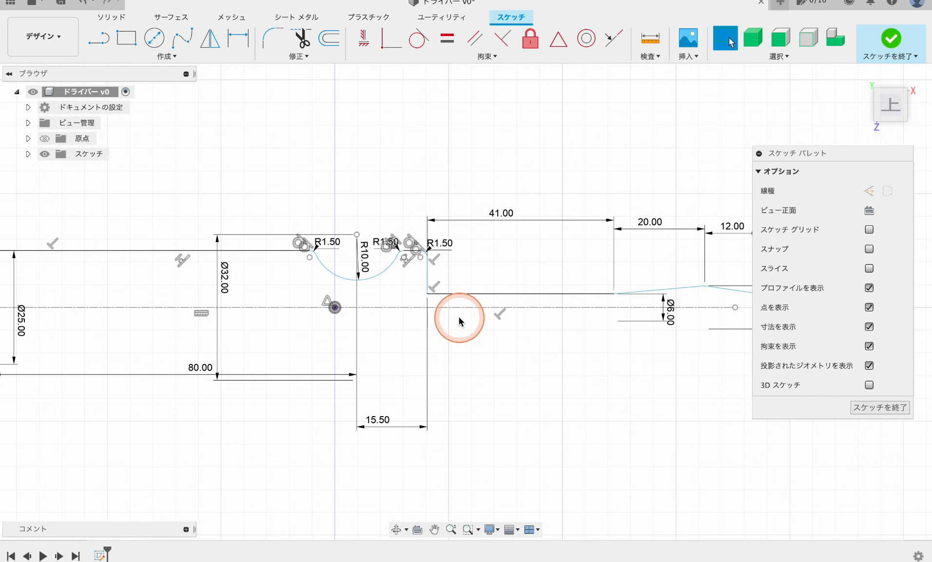
click(549, 390)
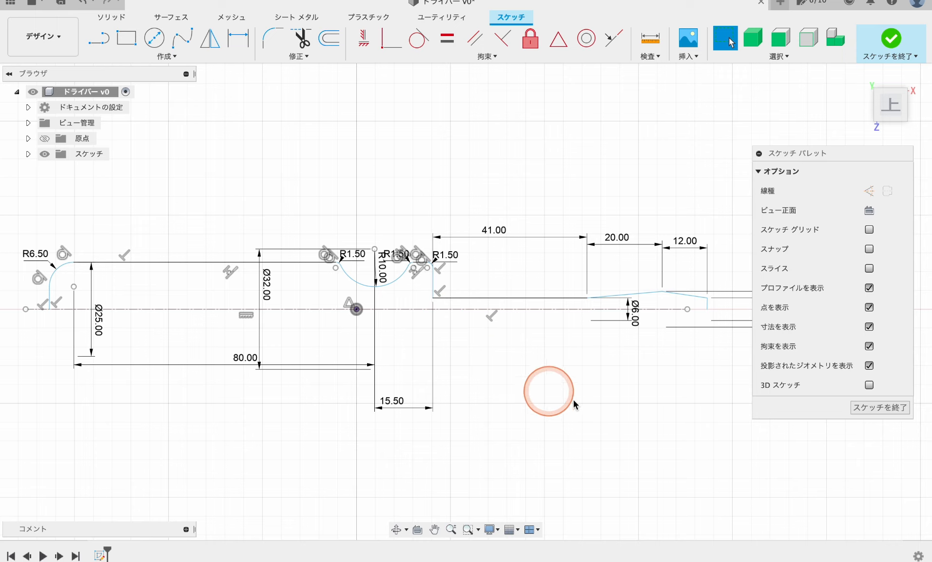
- Hide the sketch constraints and dimensions from view
click(869, 346)
middle_drag(529, 343, 414, 331)
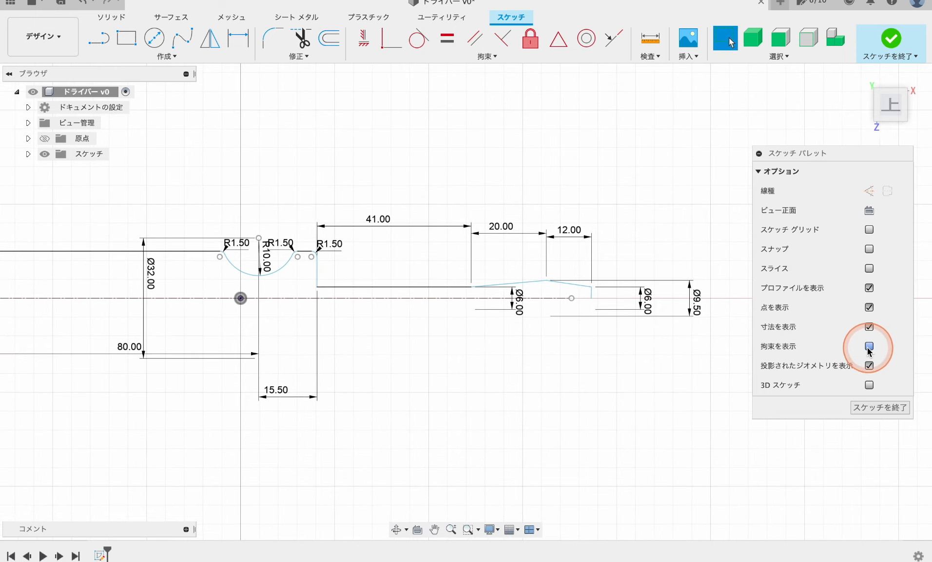
click(868, 328)
- Extend the centre line's end point past the driver's tip so that it spans the whole profile
scroll(590, 303, up, 3)
drag(569, 298, 628, 299)
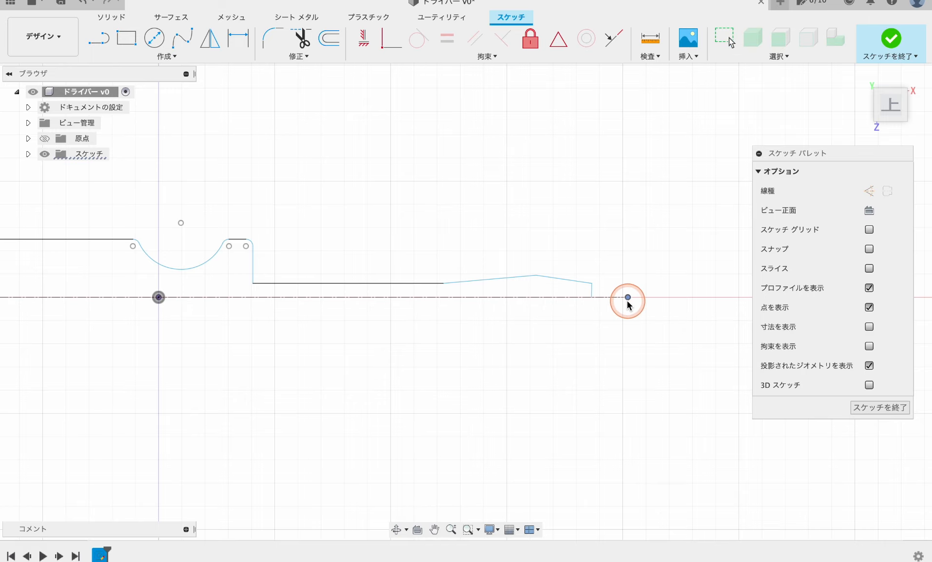
scroll(586, 339, down, 3)
middle_drag(412, 355, 583, 346)
scroll(582, 345, down, 1)
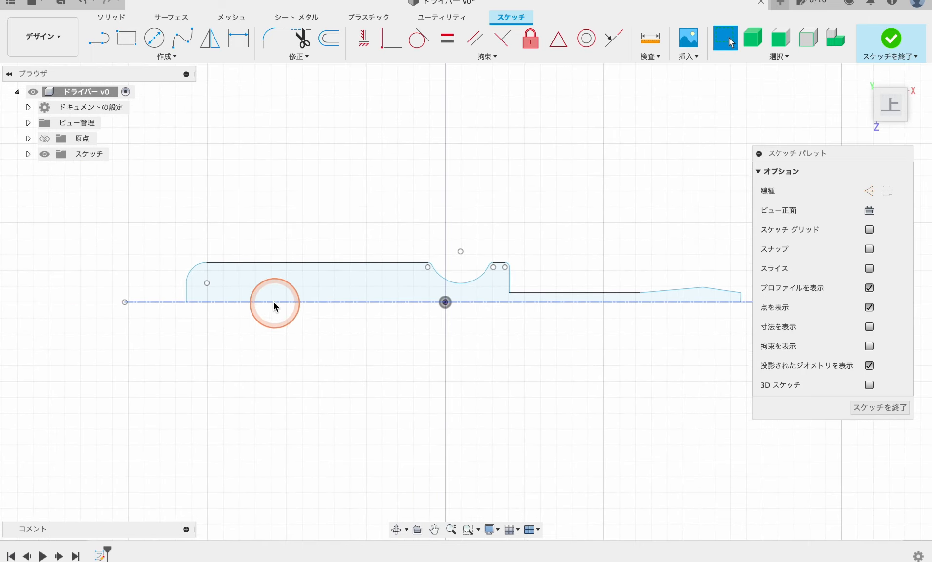
scroll(190, 276, up, 3)
scroll(183, 298, up, 2)
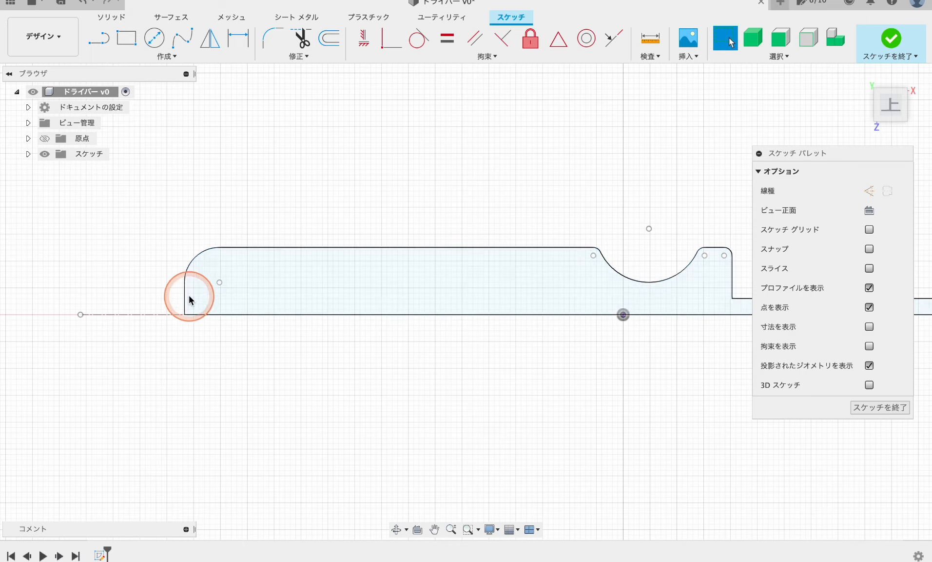
- Try to apply a horizontal/vertical constraint to the short vertical line closing the handle's rear end
click(363, 38)
click(185, 305)
scroll(302, 318, down, 2)
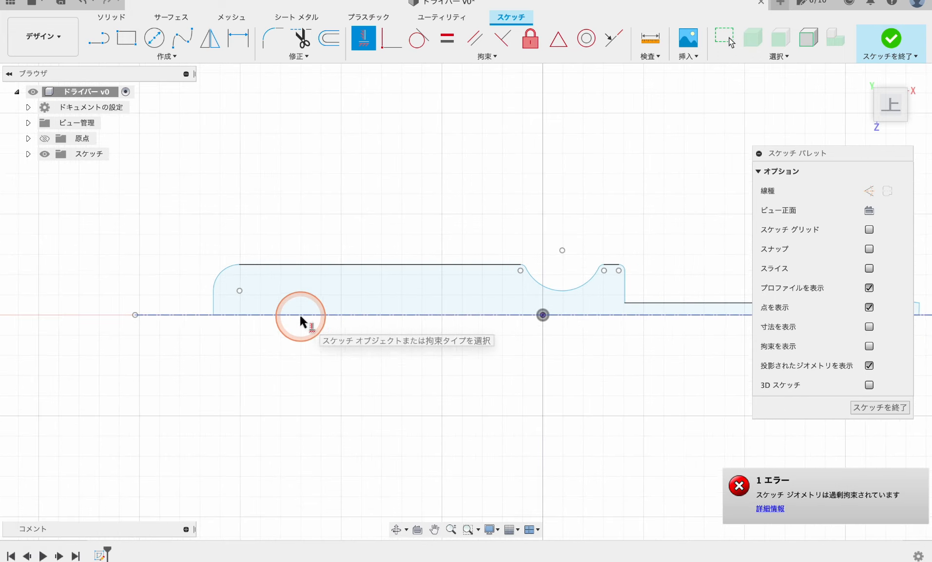
middle_drag(464, 364, 289, 358)
middle_drag(536, 350, 373, 349)
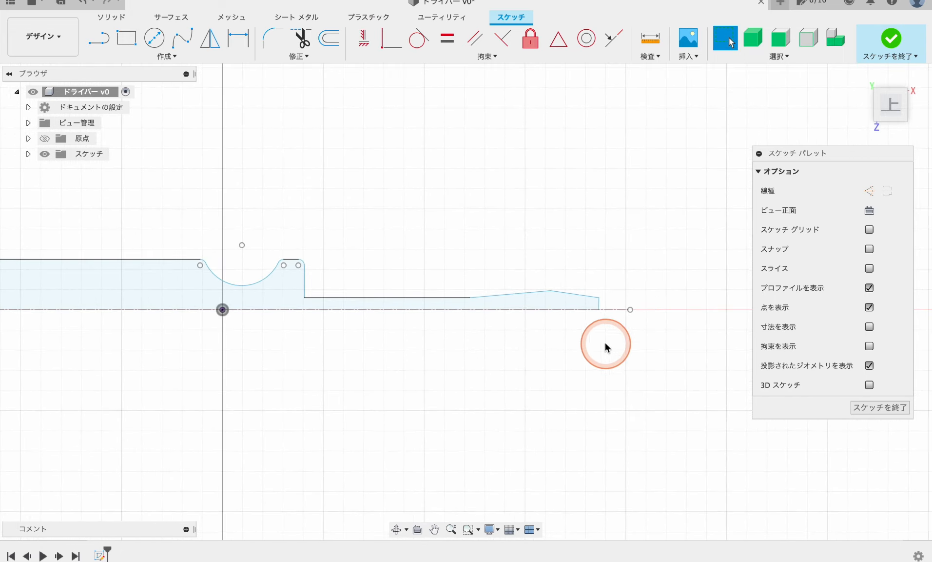
scroll(611, 320, up, 2)
scroll(611, 320, down, 4)
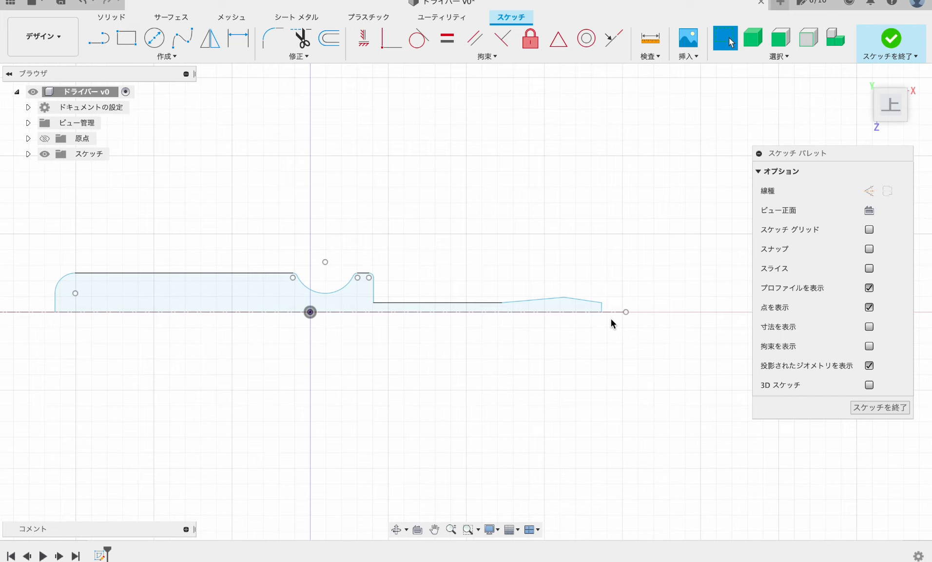
- Finish the sketch and revolve the half profile around the centre line into a solid screwdriver body
click(892, 38)
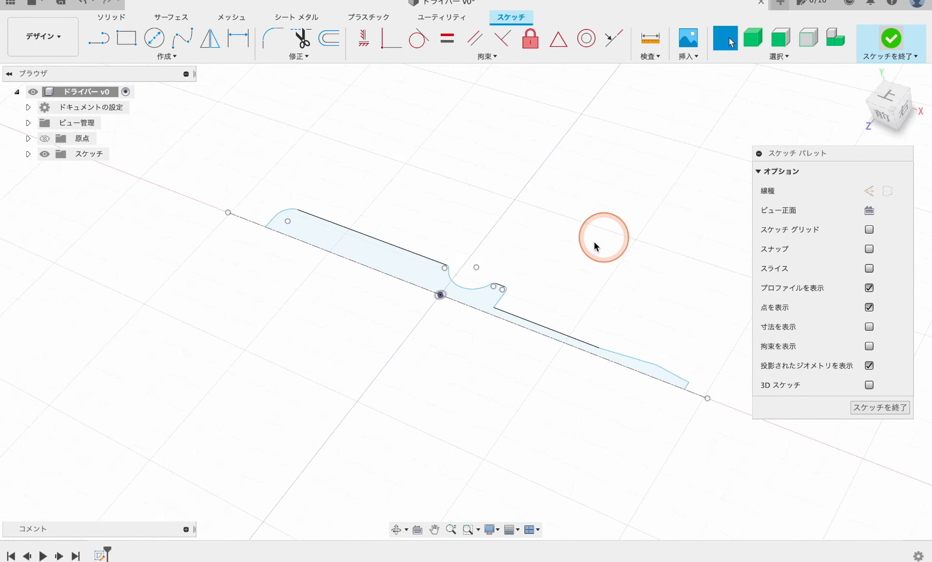
click(154, 38)
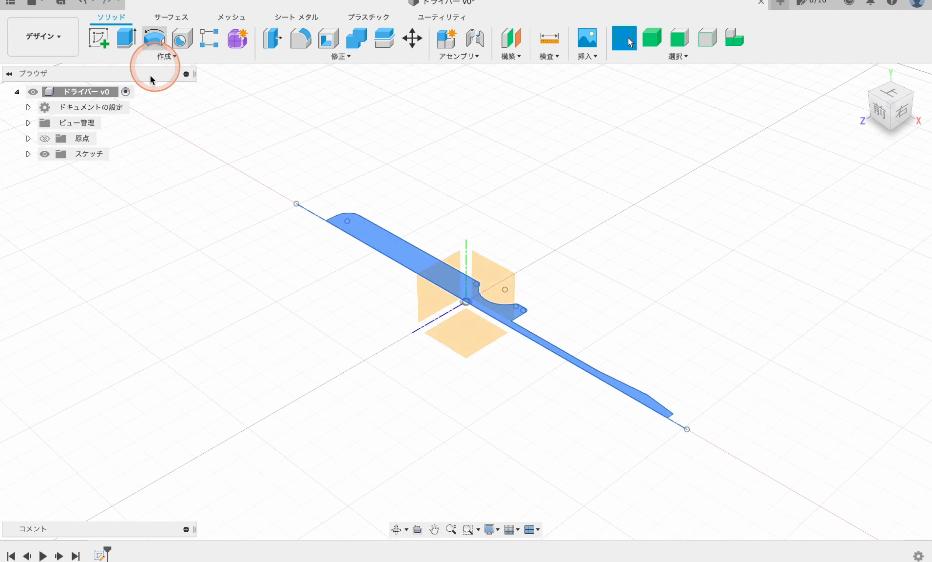
click(794, 267)
click(408, 344)
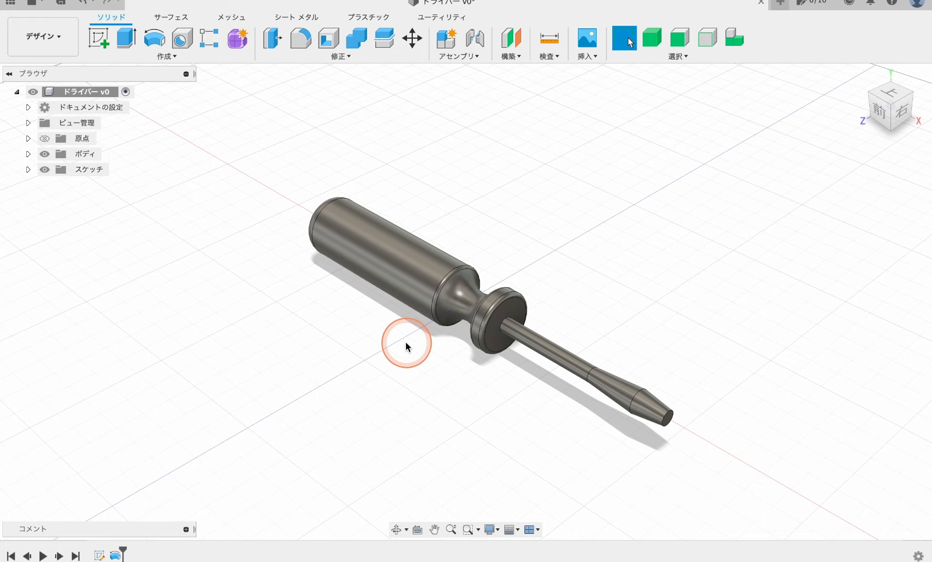
- Start a new sketch on the flat circular face at the rear end of the handle
scroll(408, 343, up, 3)
shift+middle_drag(357, 310, 499, 275)
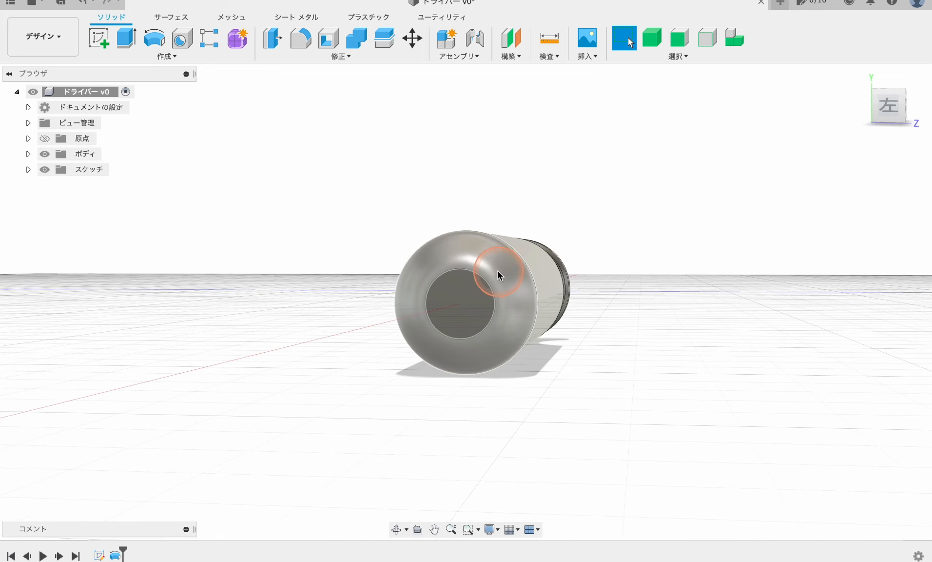
click(98, 37)
click(448, 312)
click(436, 313)
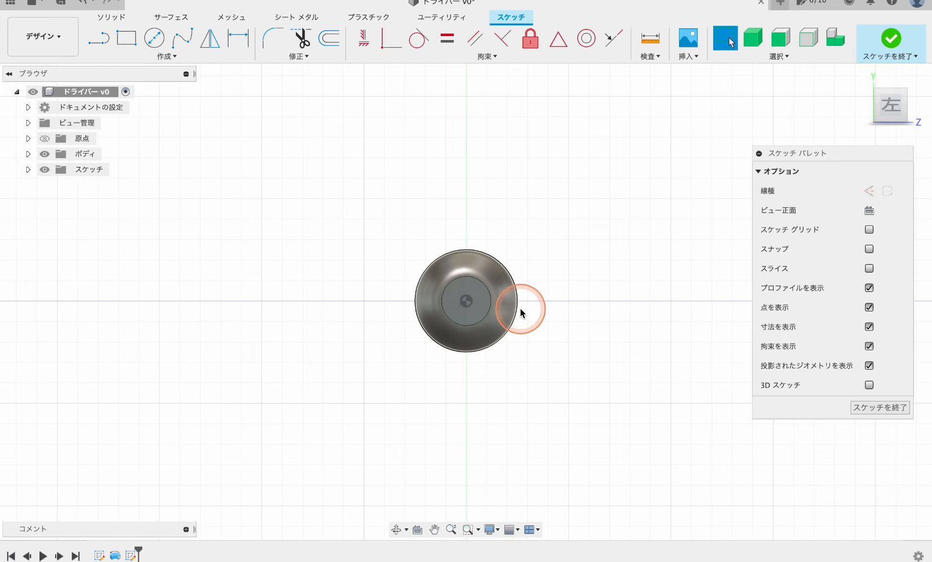
- Draw a 34 mm diameter circle centred on the handle's end face and convert it to construction geometry
click(154, 38)
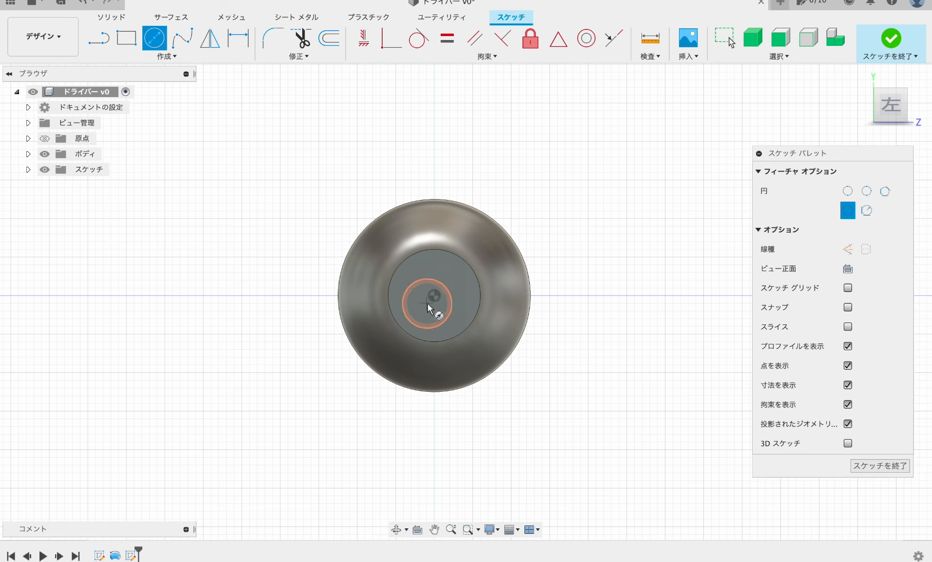
click(435, 295)
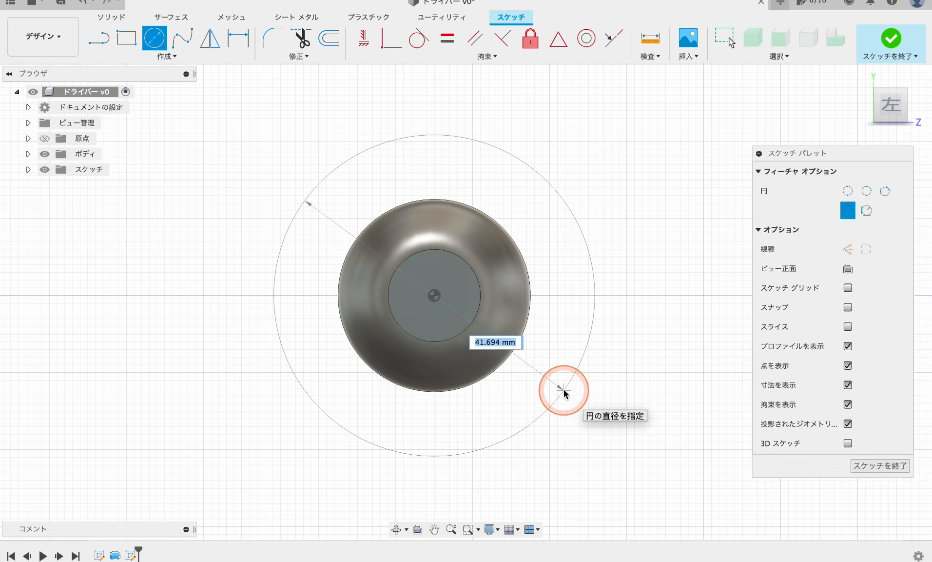
text(34)
key(Return)
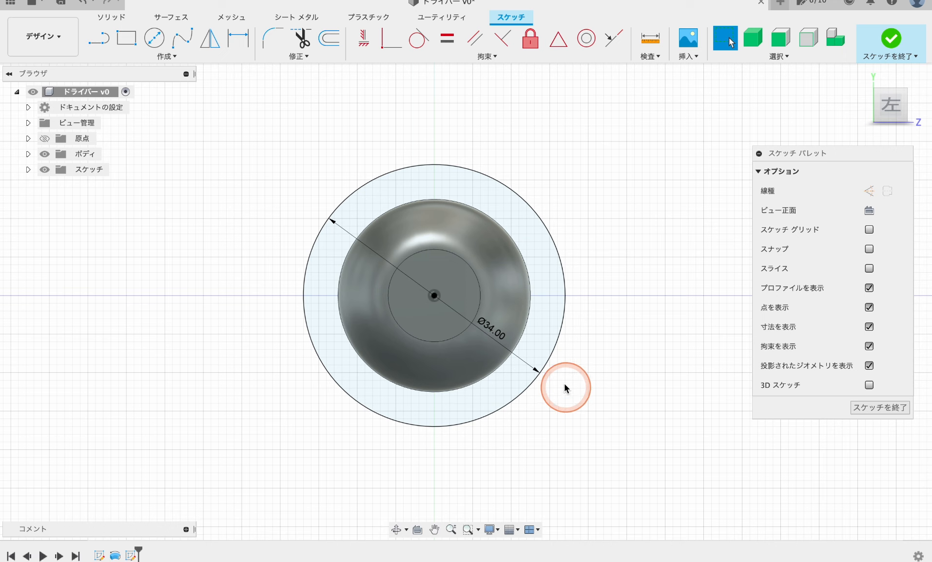
scroll(565, 388, up, 1)
click(541, 210)
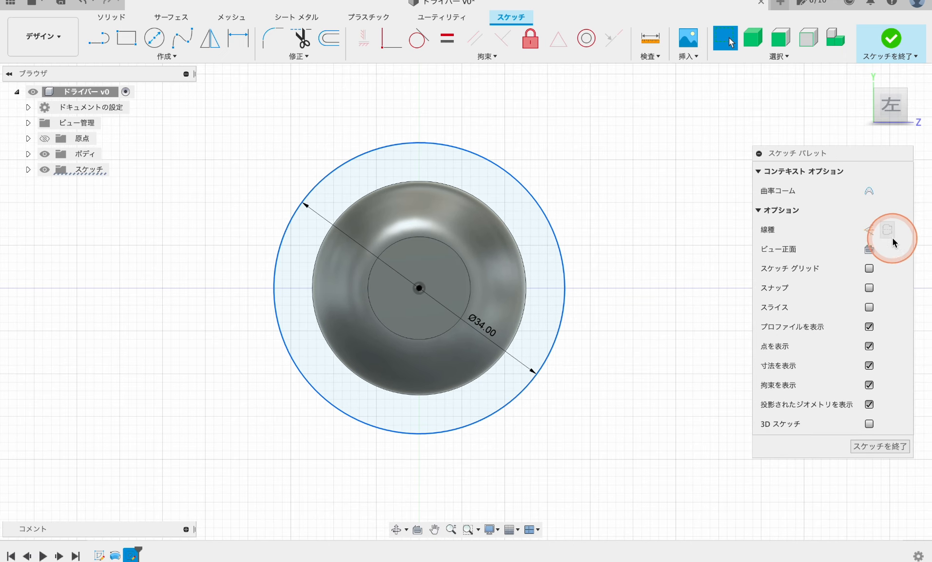
click(871, 229)
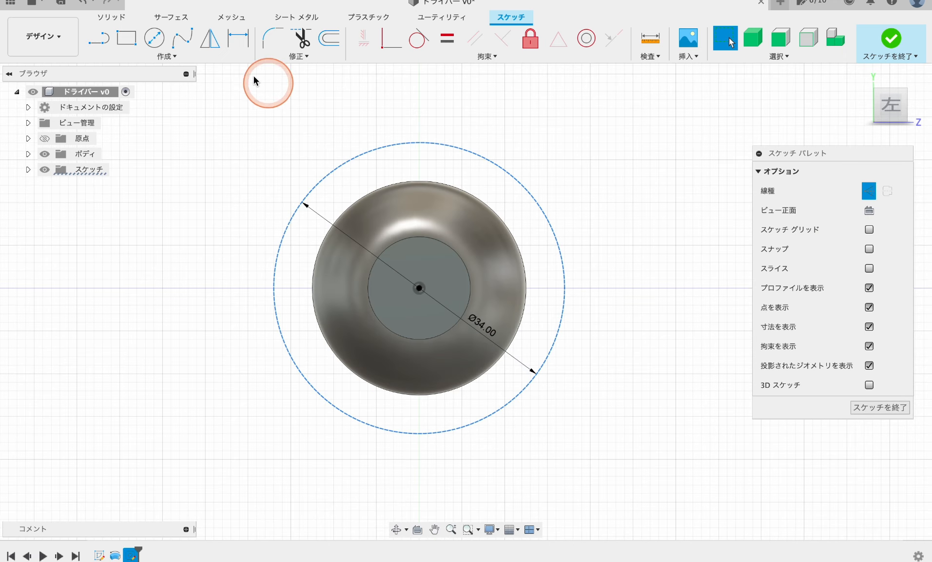
- Draw a 12 mm diameter circle with its centre on the construction circle, beside the handle
click(154, 37)
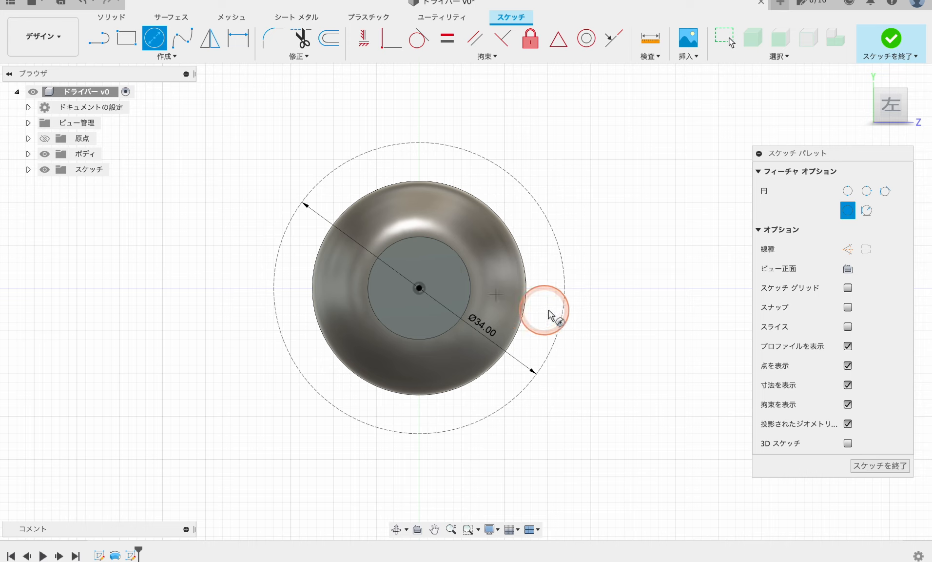
click(564, 287)
text(12)
key(Return)
key(Escape)
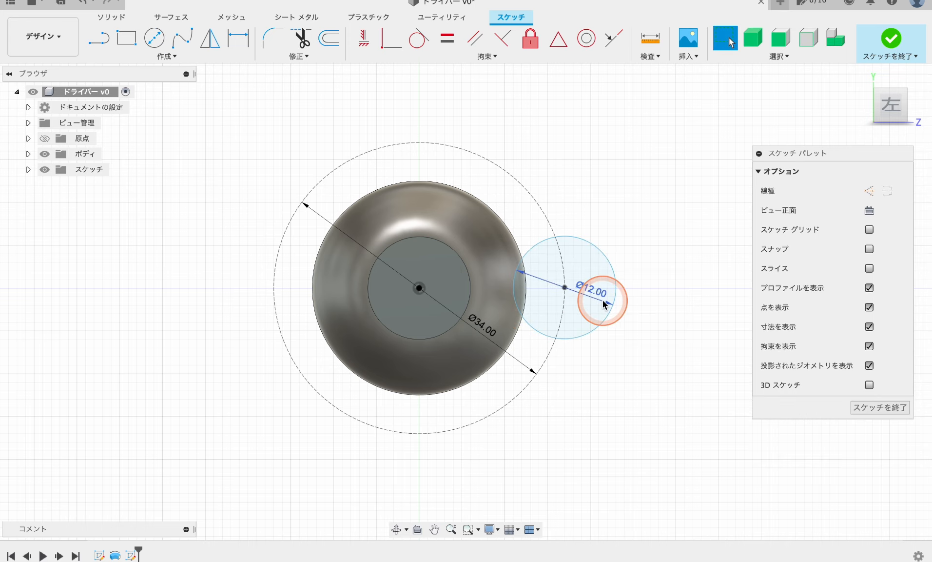
- Constrain the 12 mm circle's centre to be horizontally aligned with the origin and finish the sketch
scroll(593, 308, up, 2)
click(361, 41)
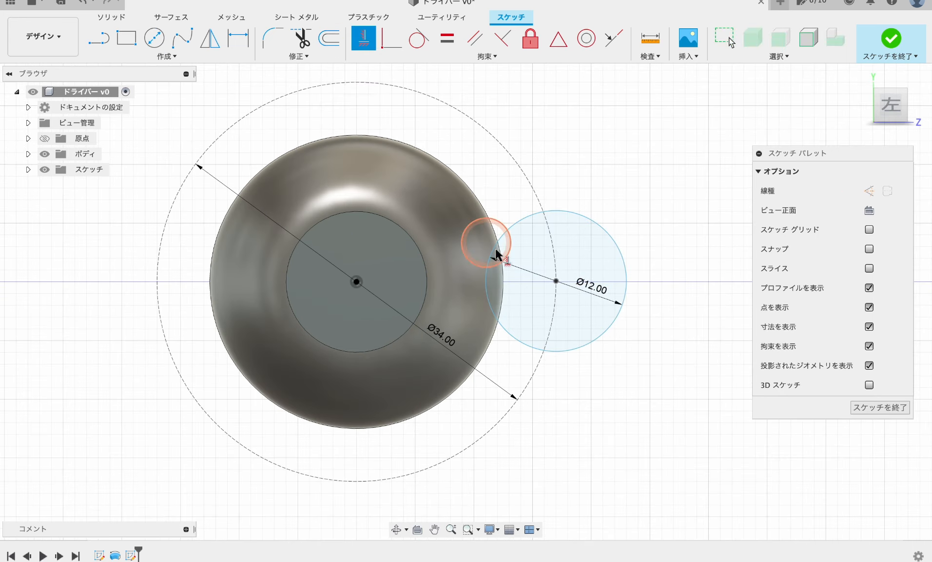
click(556, 282)
click(356, 282)
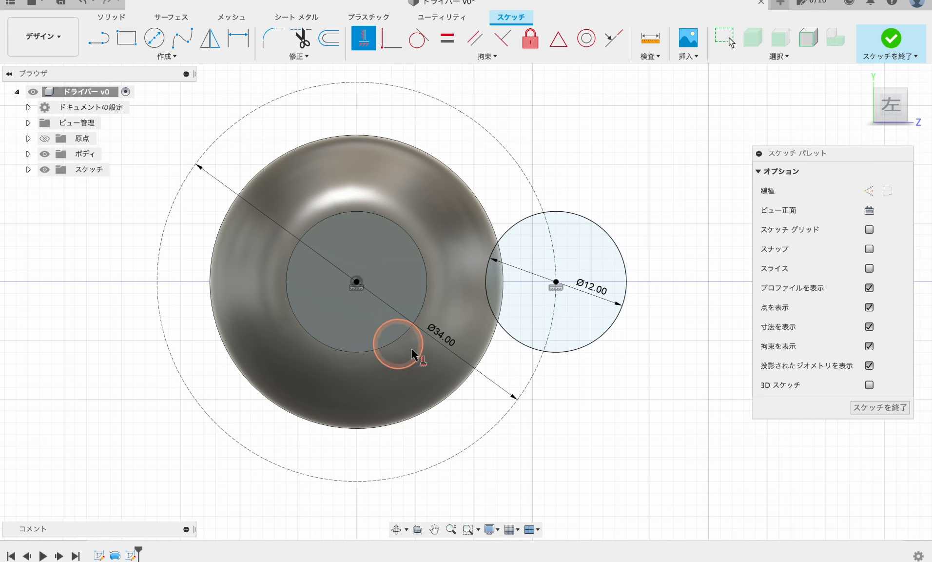
scroll(638, 306, down, 2)
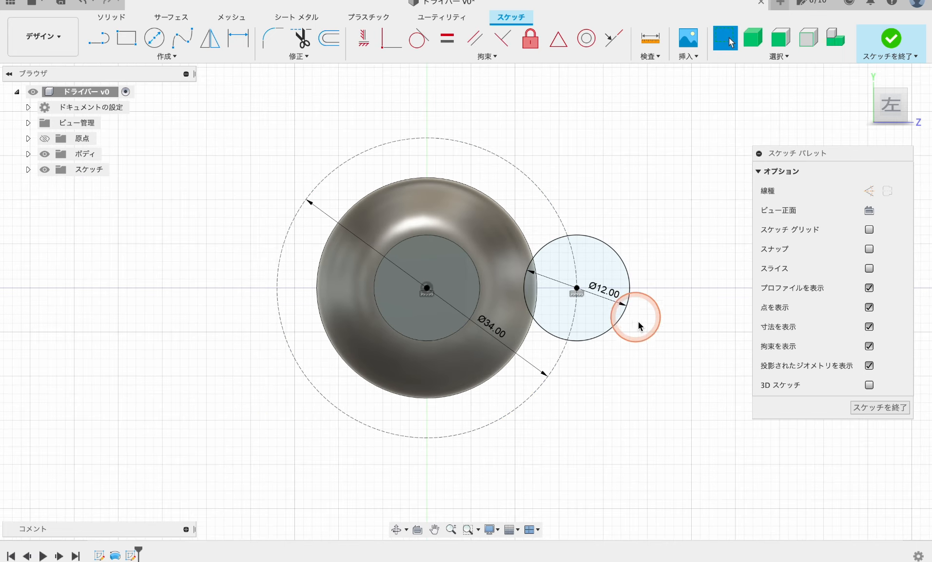
click(891, 38)
- Extrude the 12 mm circle as a cut with extent All along the handle to form a grip groove
mouse_move(551, 285)
shift+middle_down()
mouse_move(603, 283)
mouse_move(584, 291)
shift+middle_up()
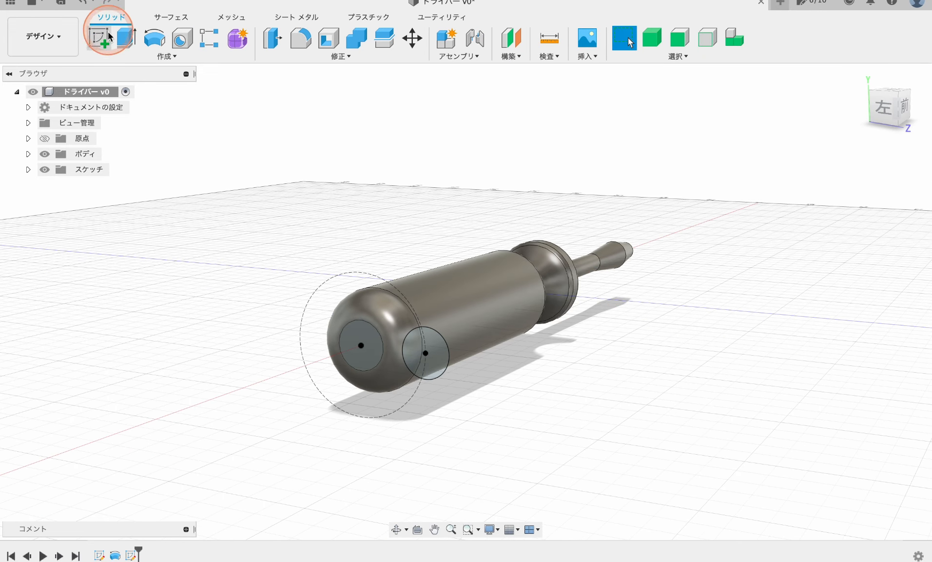
click(126, 38)
scroll(427, 378, up, 5)
click(429, 299)
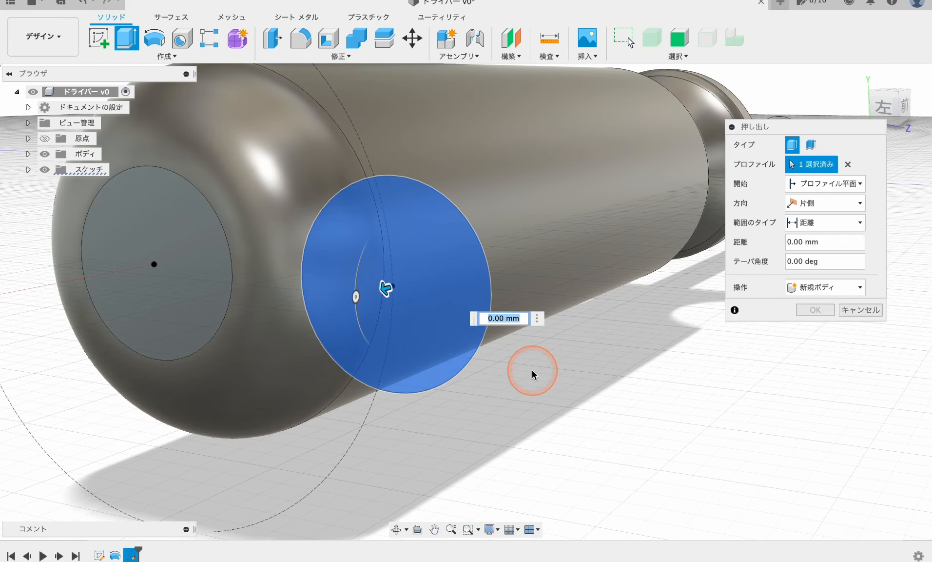
scroll(533, 375, down, 3)
drag(443, 328, 609, 360)
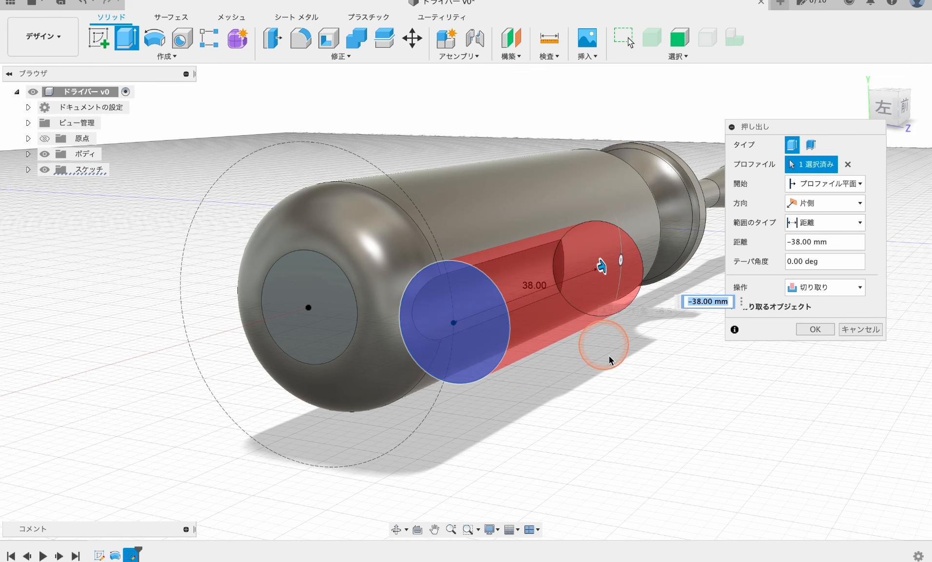
click(838, 217)
click(819, 265)
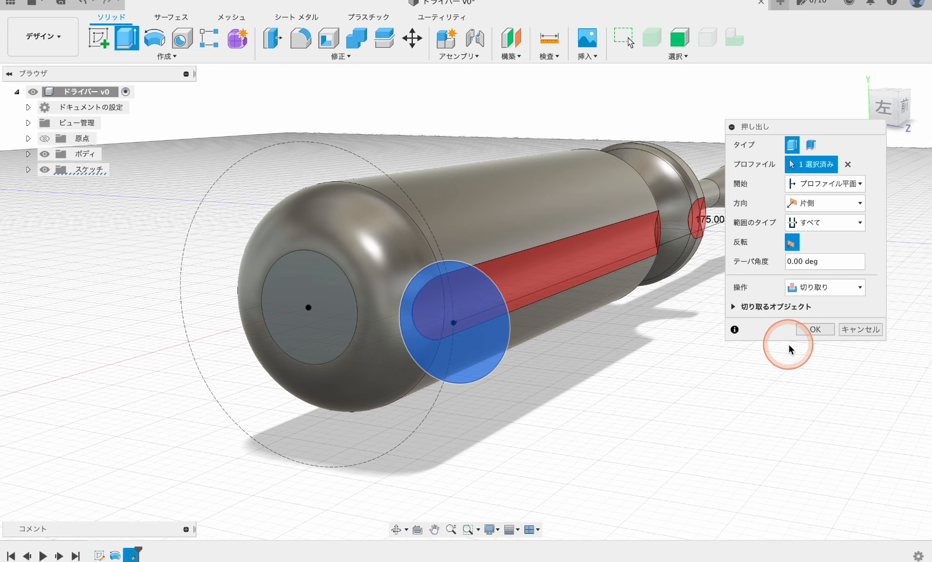
scroll(655, 329, down, 5)
mouse_move(654, 326)
shift+middle_down()
mouse_move(585, 330)
mouse_move(649, 327)
shift+middle_up()
middle_drag(649, 327, 546, 334)
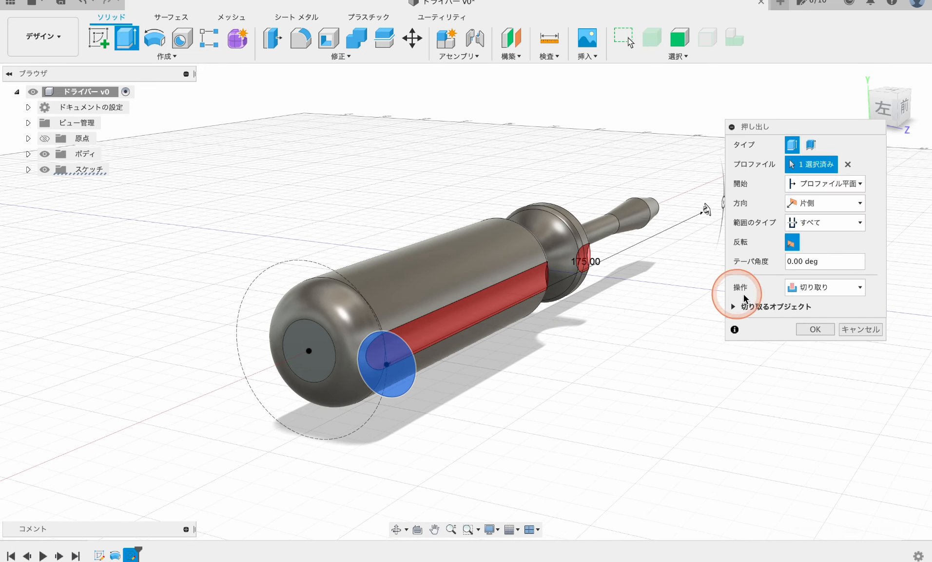
click(813, 330)
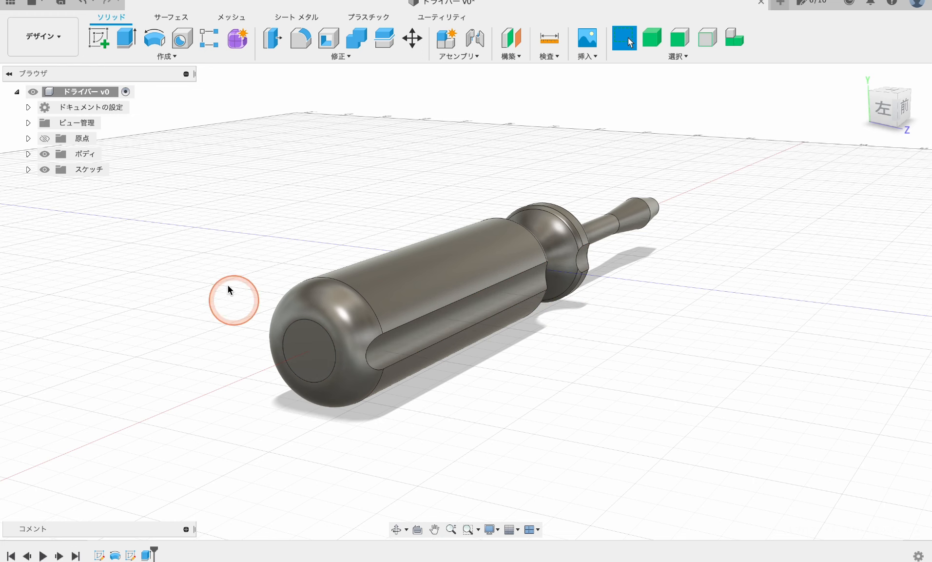
- Set up a circular pattern of the groove cut's faces around the origin's X axis
click(166, 56)
mouse_move(137, 331)
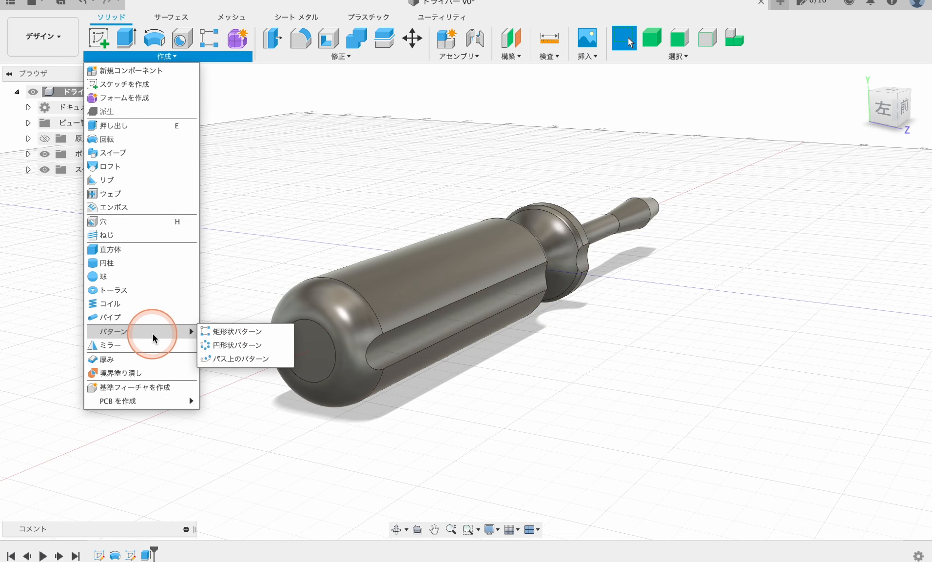
click(239, 345)
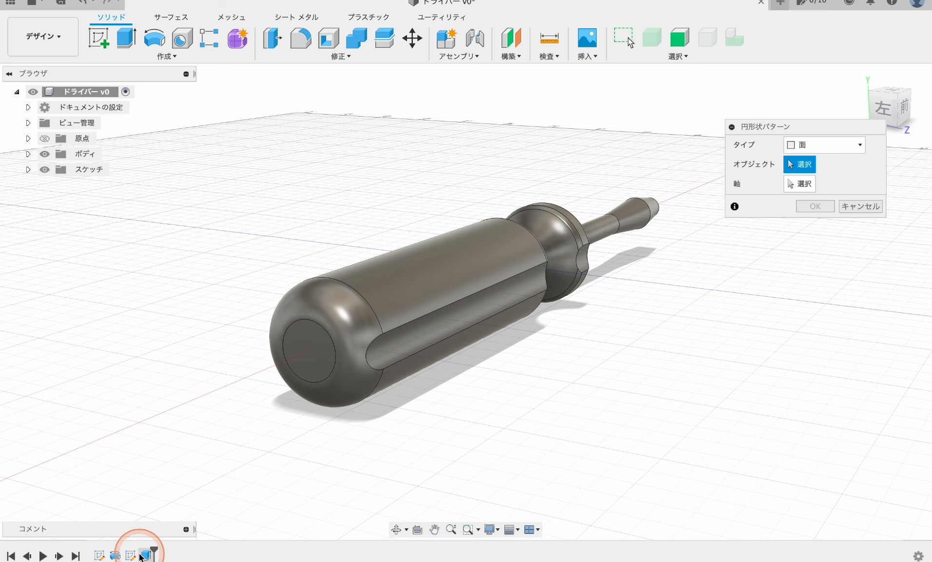
click(148, 555)
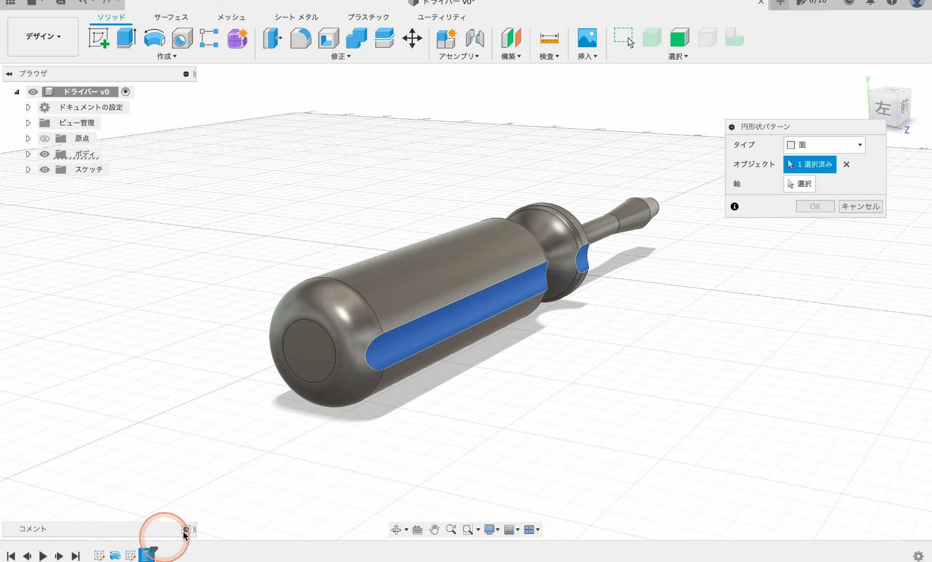
click(805, 186)
mouse_move(634, 320)
shift+middle_down()
mouse_move(606, 338)
mouse_move(633, 320)
shift+middle_up()
scroll(547, 266, up, 8)
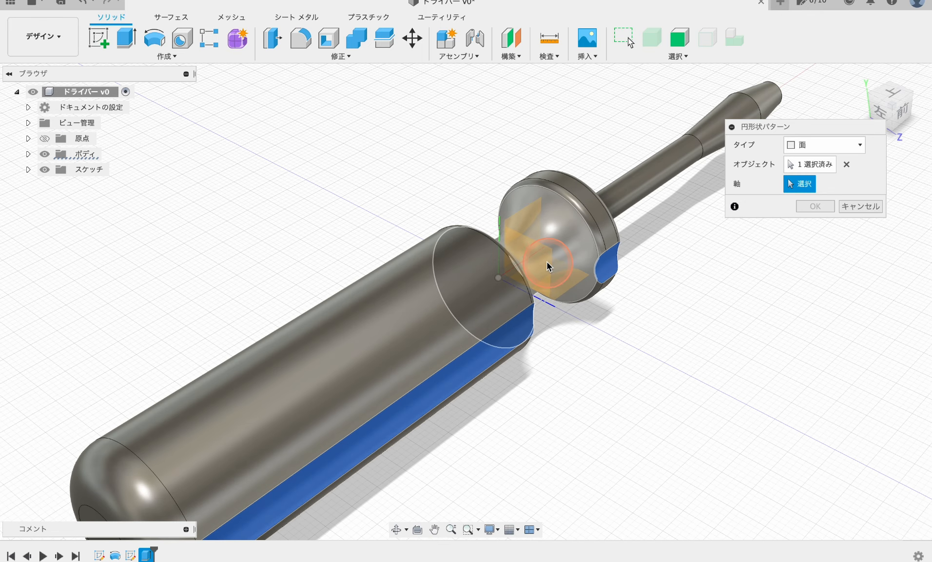
click(29, 139)
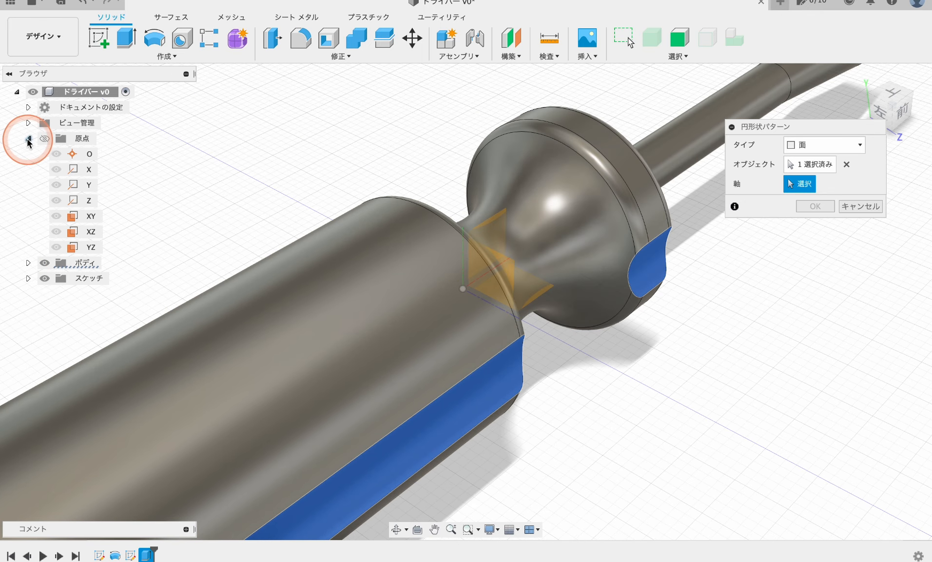
click(89, 171)
scroll(371, 208, down, 6)
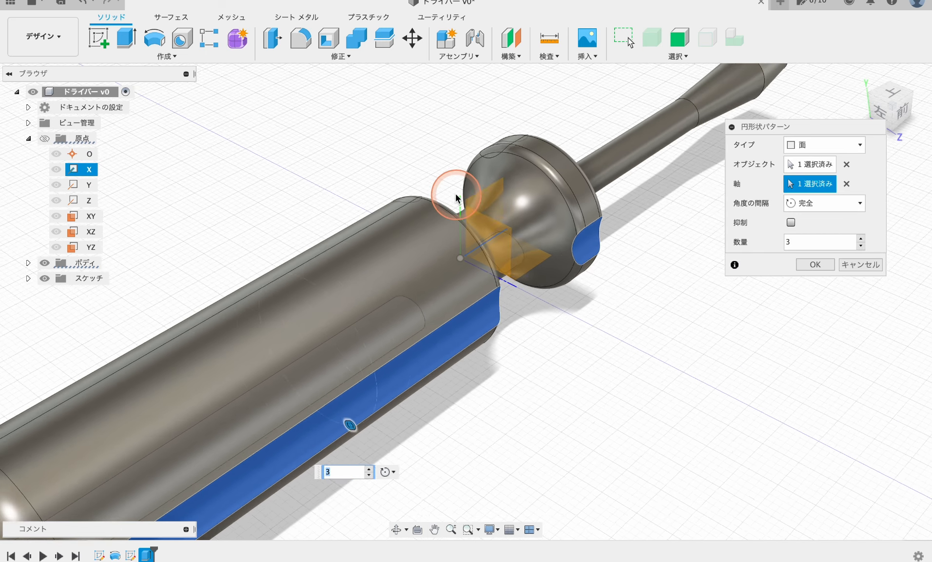
- Set the circular pattern's quantity to 6 over the full circle and create the grooves
scroll(354, 266, up, 5)
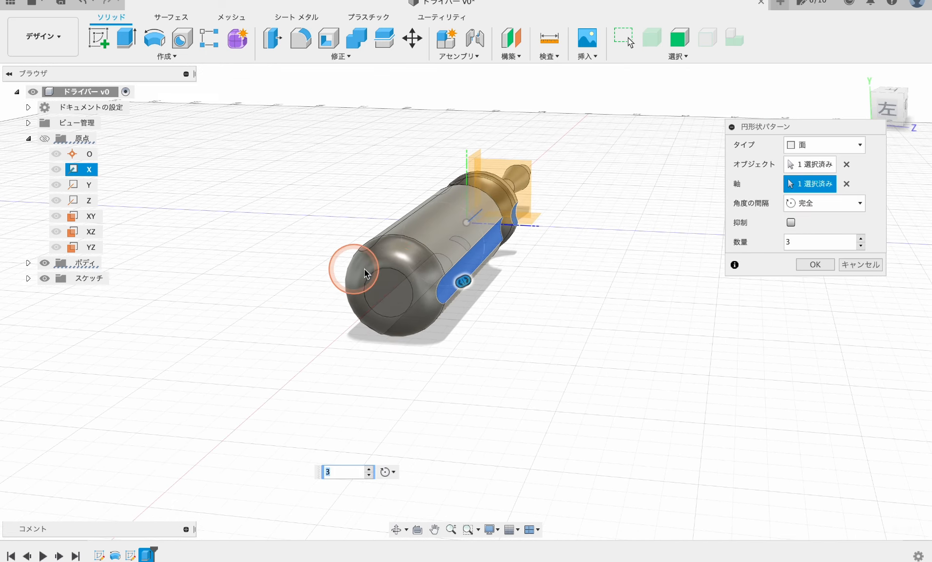
click(888, 106)
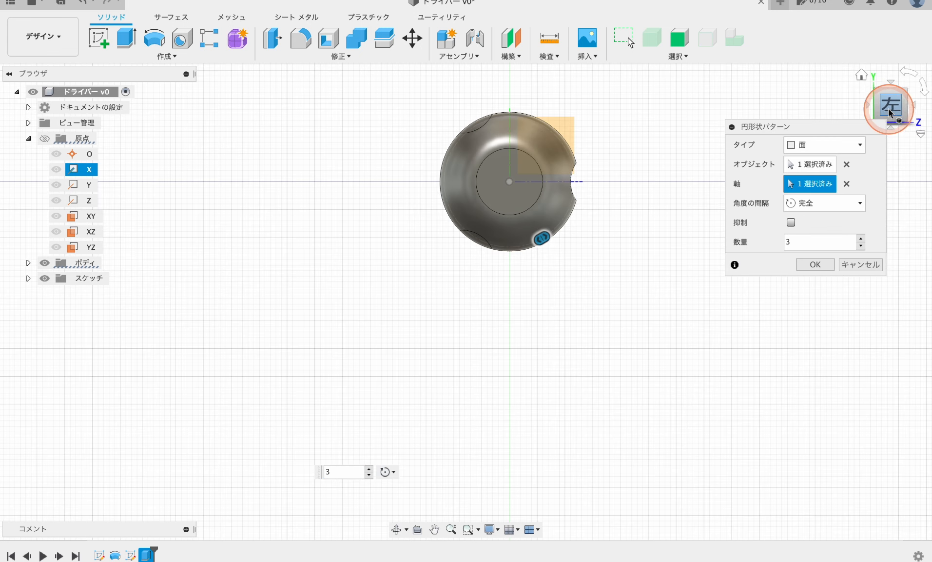
click(861, 238)
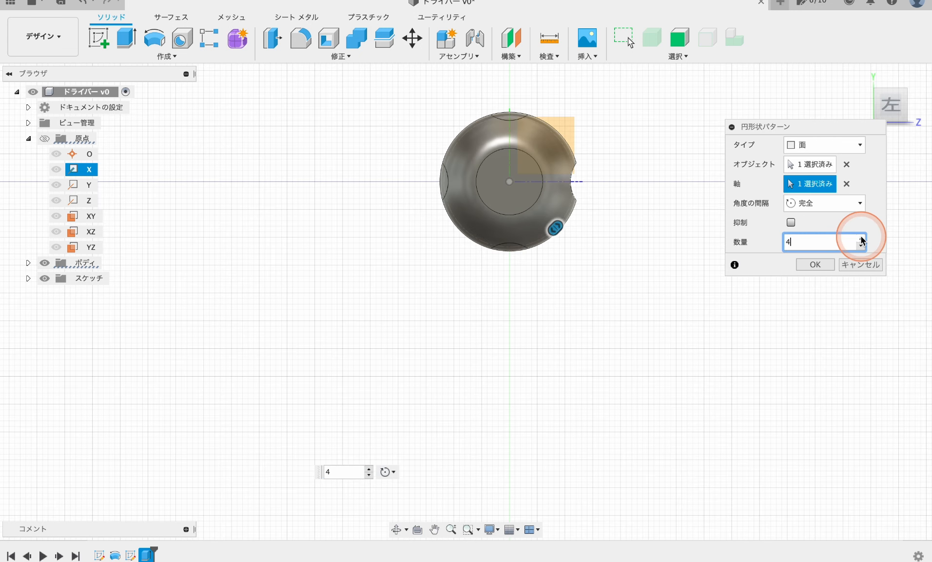
click(862, 237)
click(862, 237)
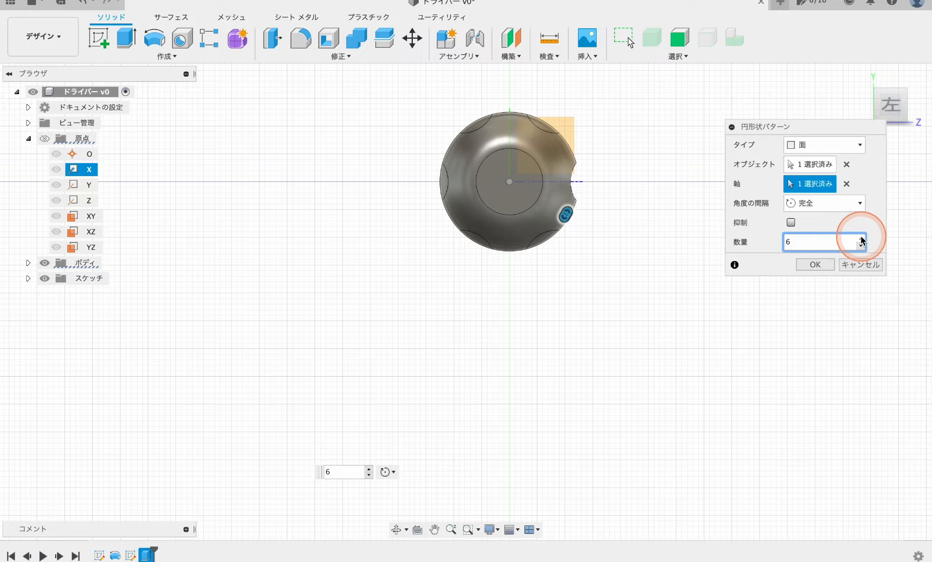
click(815, 265)
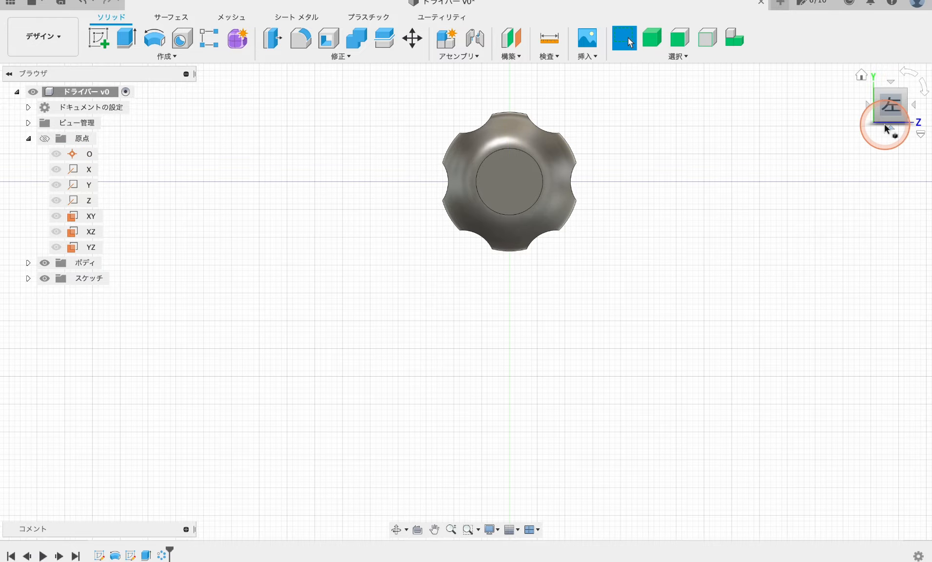
- Start a new sketch on the XY origin plane and turn on Slice to show the screwdriver's cross-section
click(860, 76)
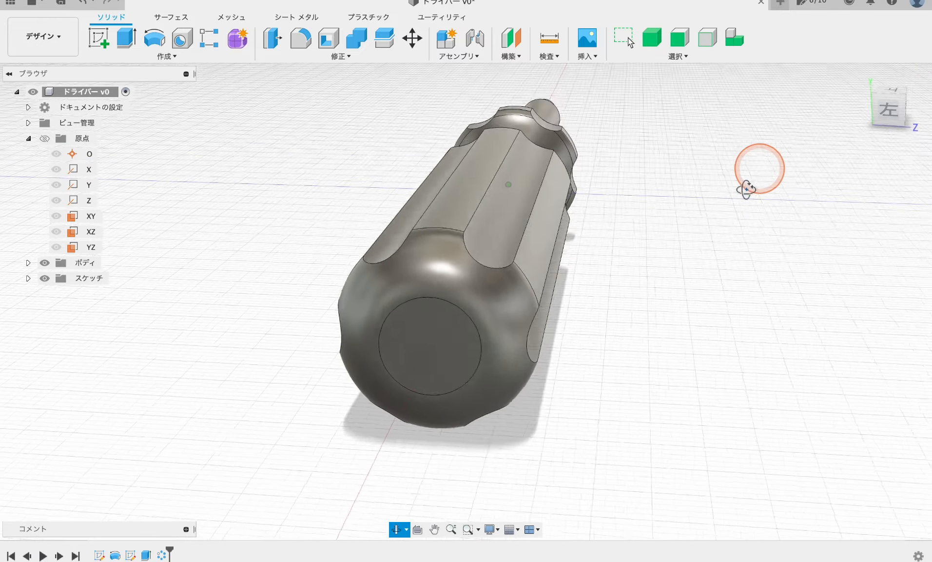
shift+middle_drag(716, 199, 447, 296)
scroll(472, 294, up, 3)
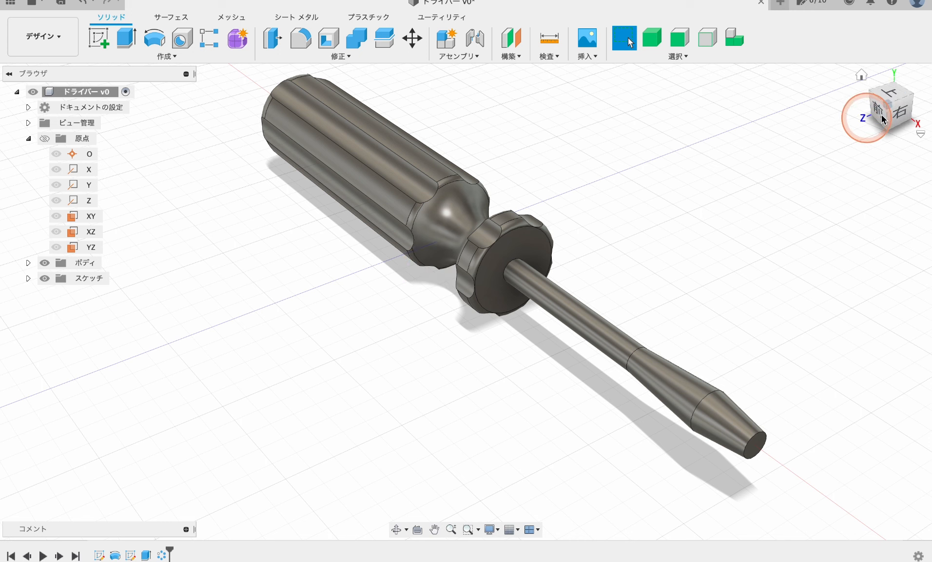
click(861, 76)
middle_drag(682, 271, 651, 226)
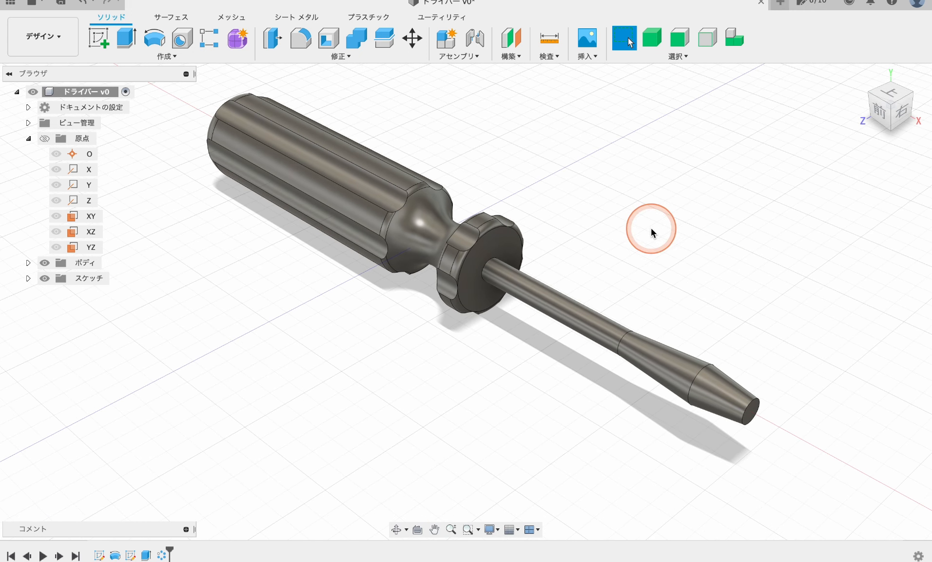
click(98, 38)
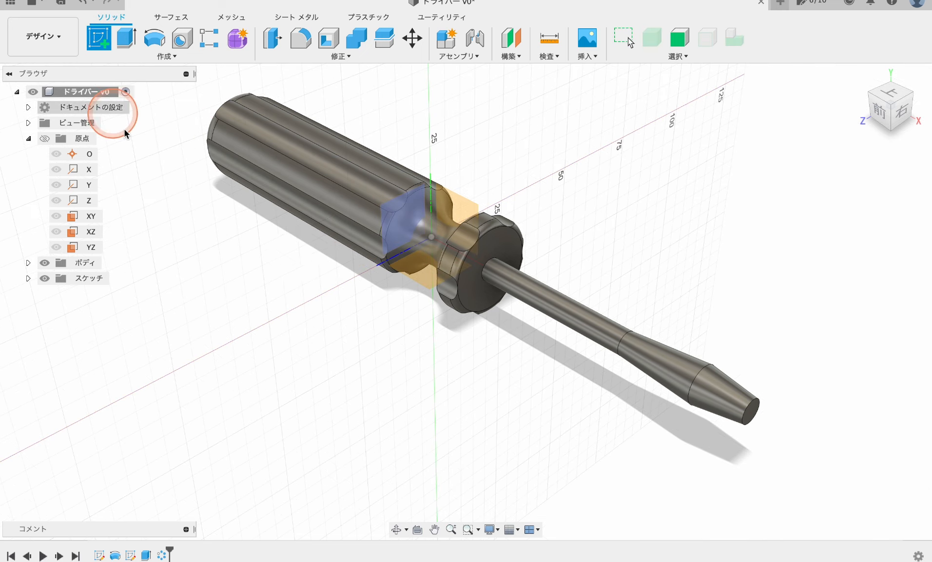
click(460, 214)
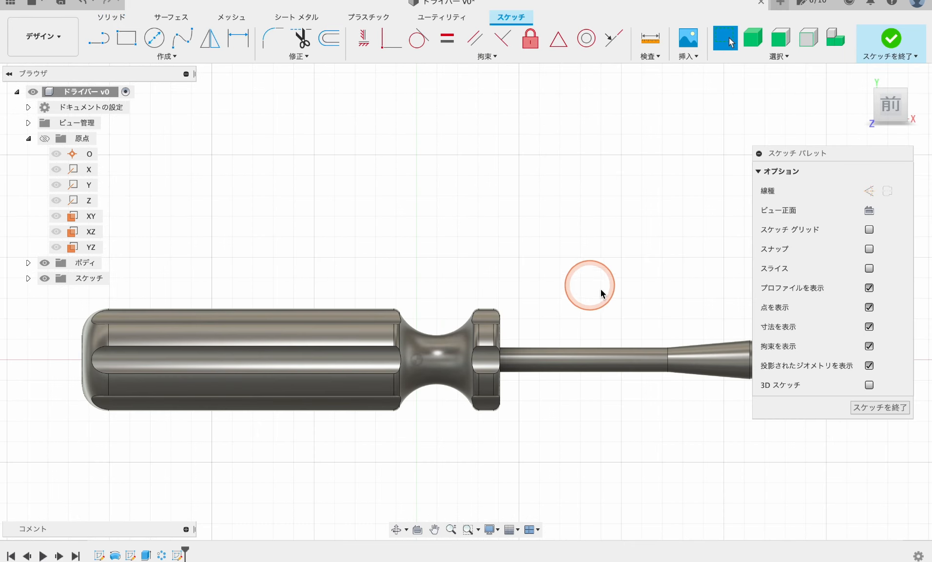
scroll(634, 296, up, 2)
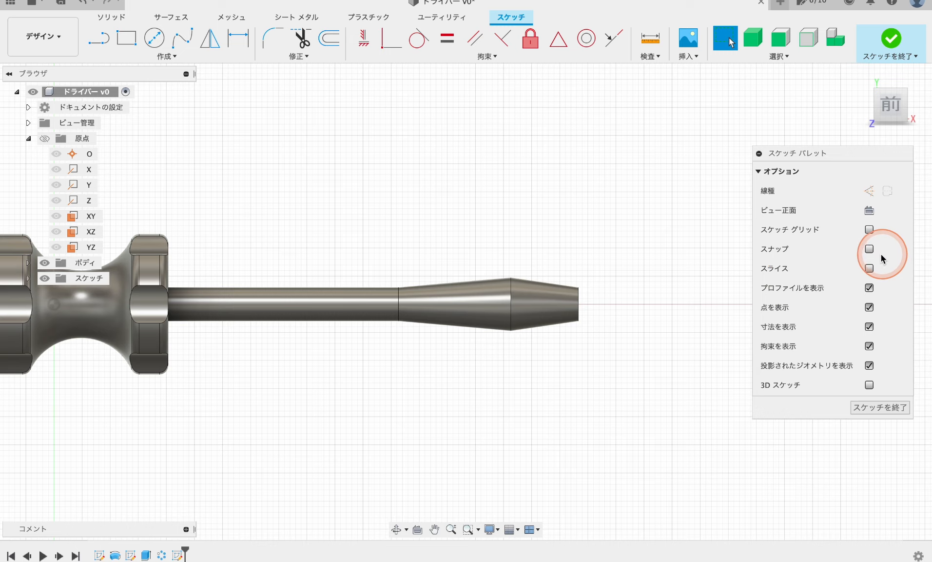
click(869, 268)
scroll(498, 346, up, 1)
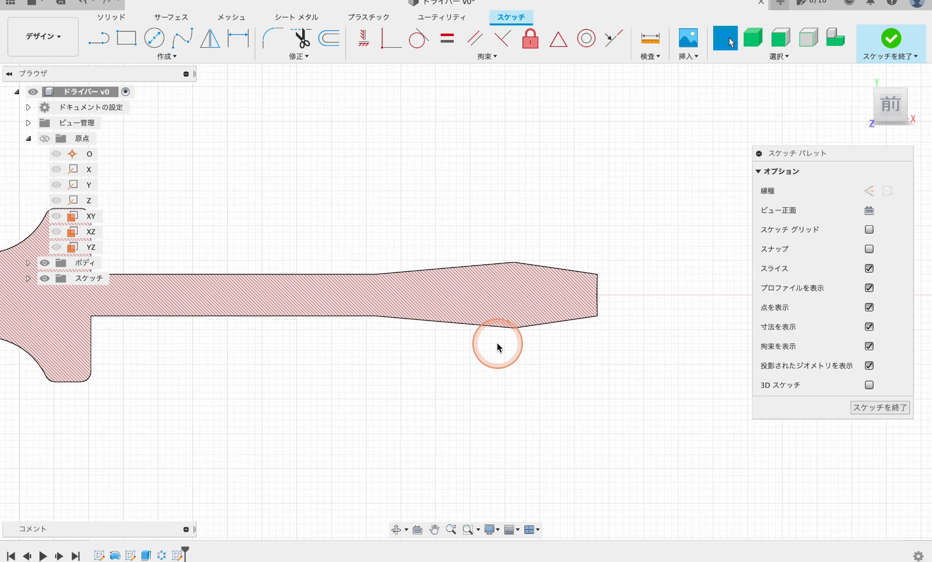
- Project the two tapered tip faces of the shaft into the sketch with the projection link on
click(143, 55)
mouse_move(146, 260)
click(195, 257)
click(359, 304)
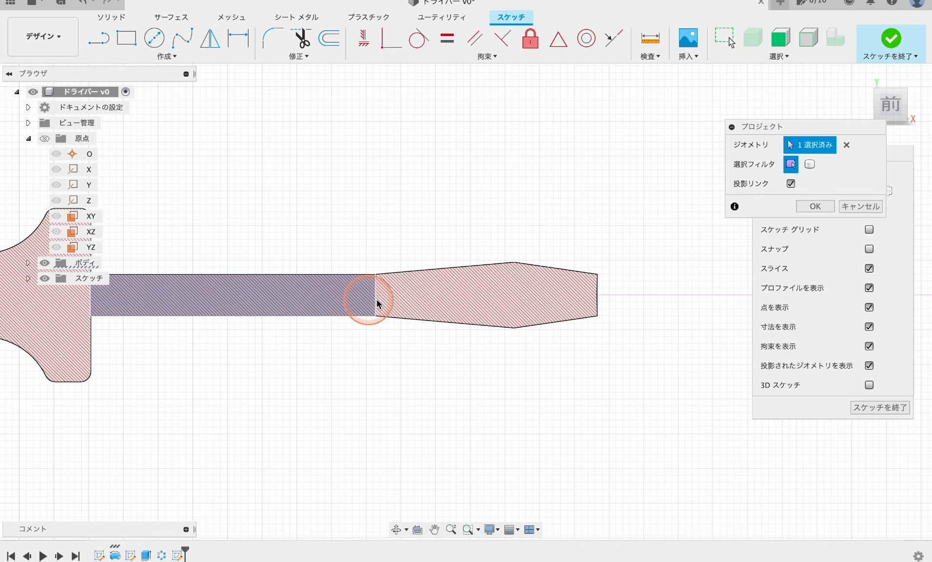
click(468, 296)
click(320, 285)
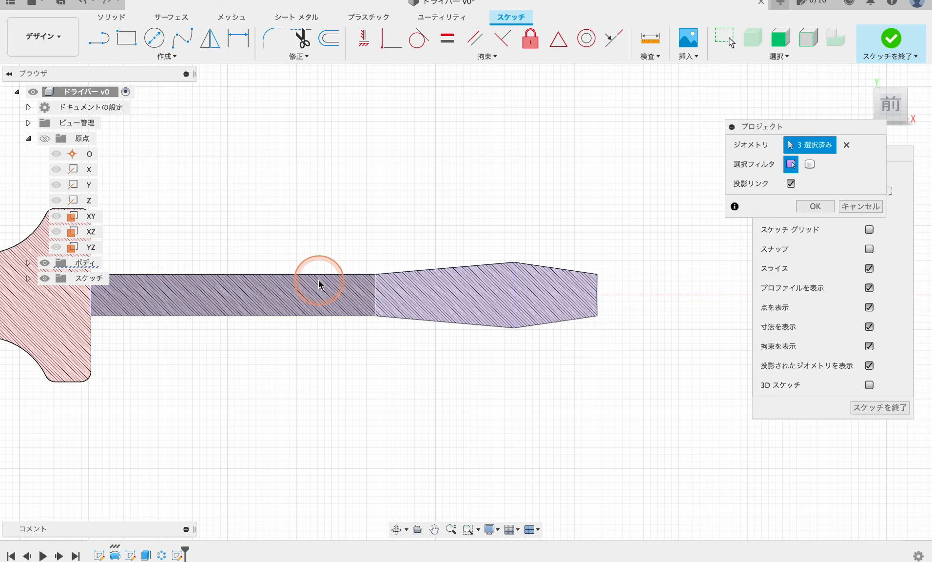
click(295, 297)
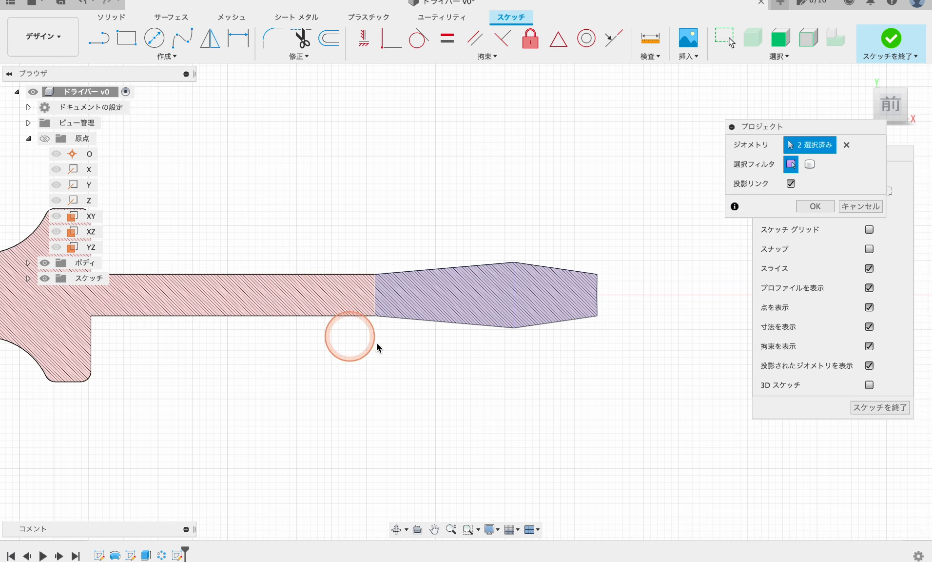
click(824, 208)
- Draw a line from the upper corner where the taper starts to the upper half of the tip's end edge
scroll(522, 350, up, 1)
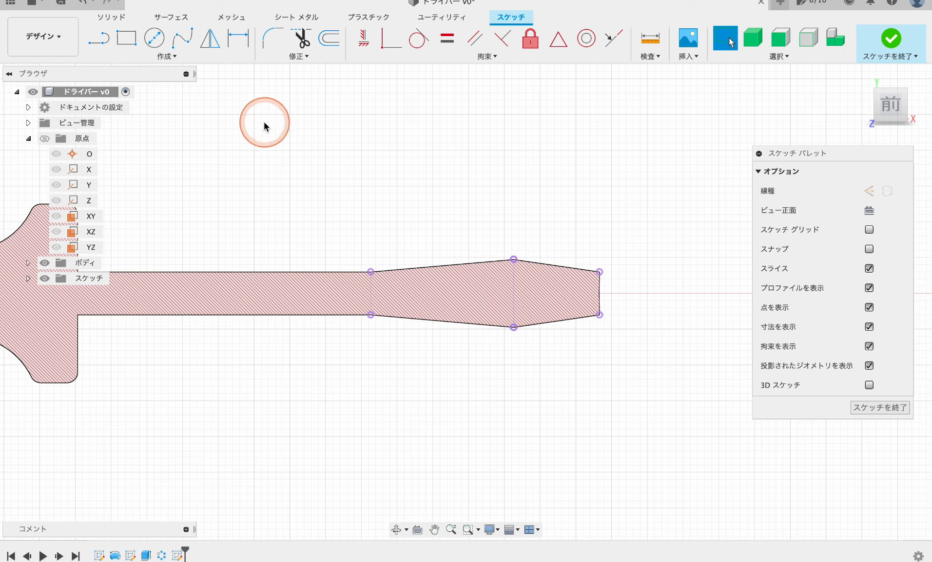
click(95, 39)
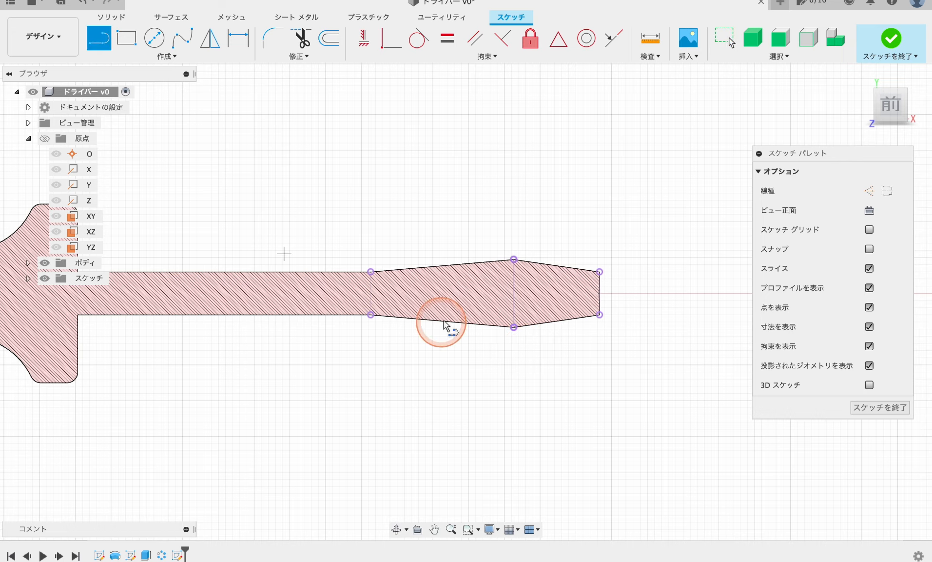
click(370, 271)
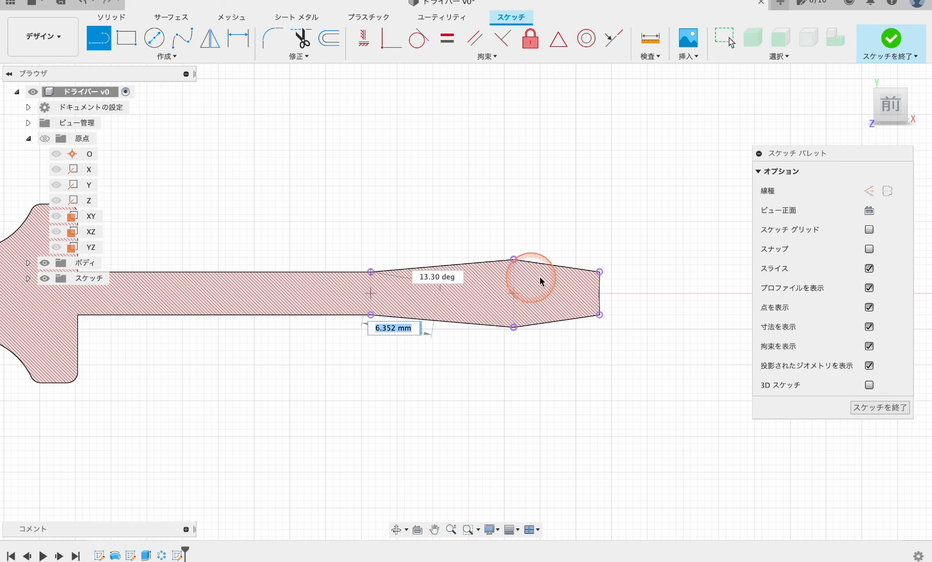
click(600, 284)
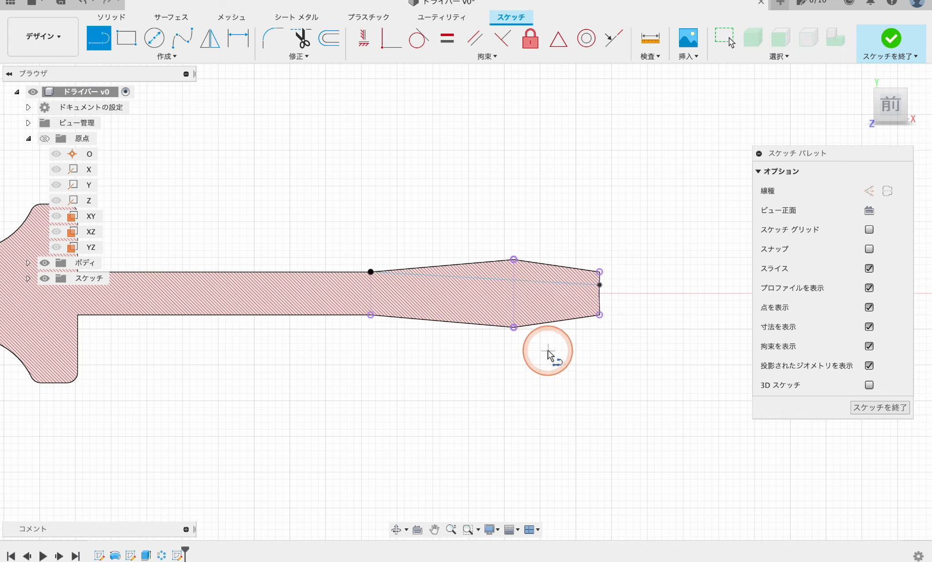
key(Escape)
- Draw a second line from the lower corner where the taper starts to the lower half of the tip's end edge
scroll(546, 354, down, 4)
middle_drag(426, 358, 466, 368)
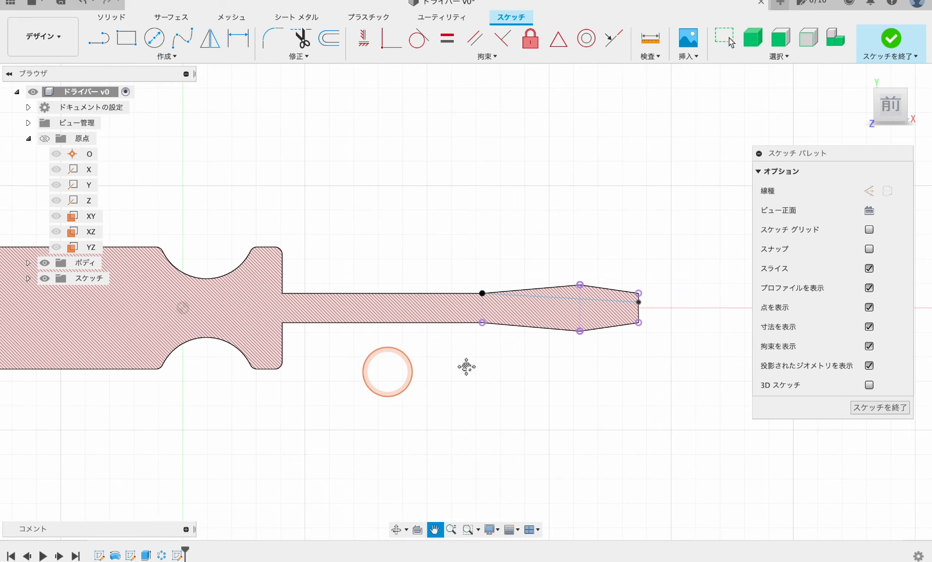
scroll(535, 351, up, 4)
scroll(404, 364, up, 1)
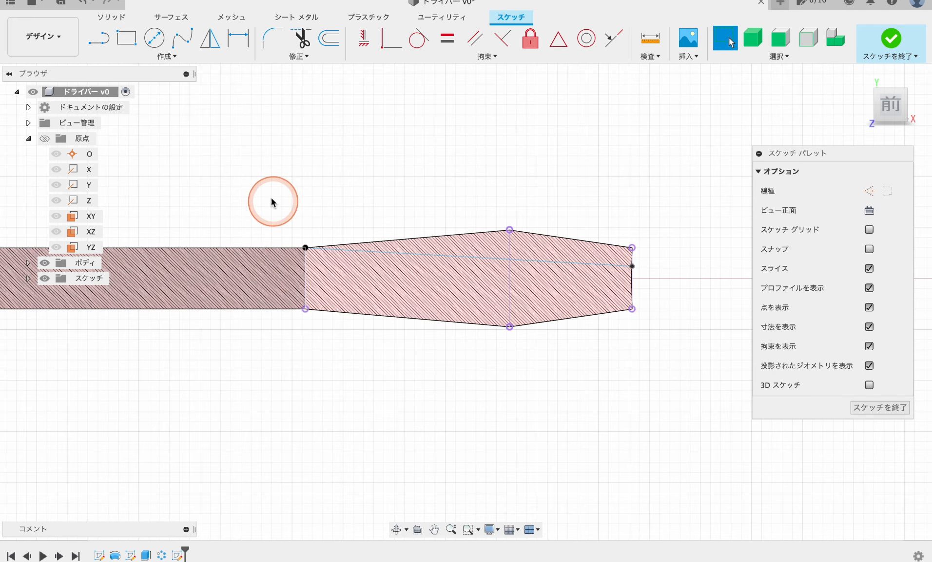
click(100, 38)
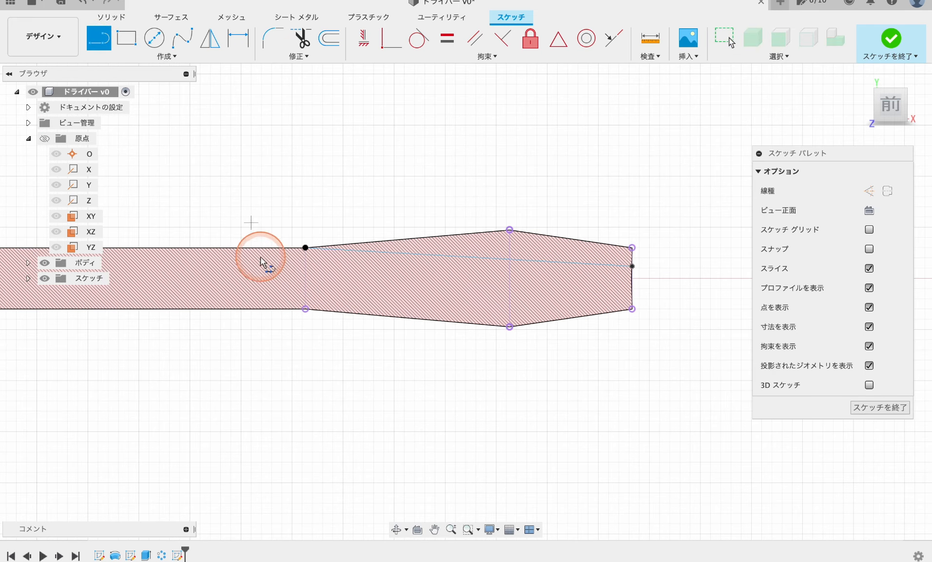
click(305, 309)
click(631, 293)
key(Escape)
- Dimension the vertical distance between the two lines' endpoints on the tip edge as 2 mm
middle_drag(652, 317, 572, 329)
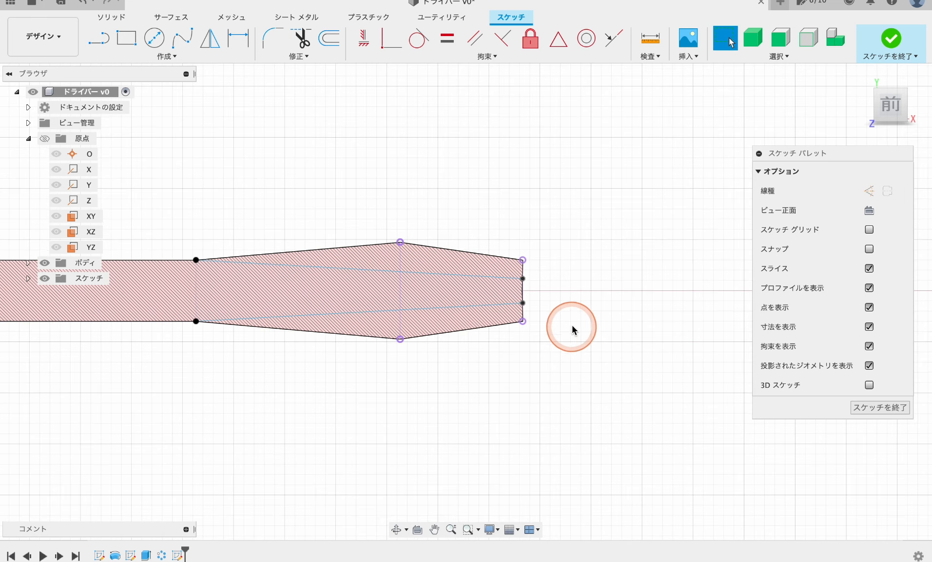
scroll(580, 321, up, 2)
click(233, 52)
click(500, 298)
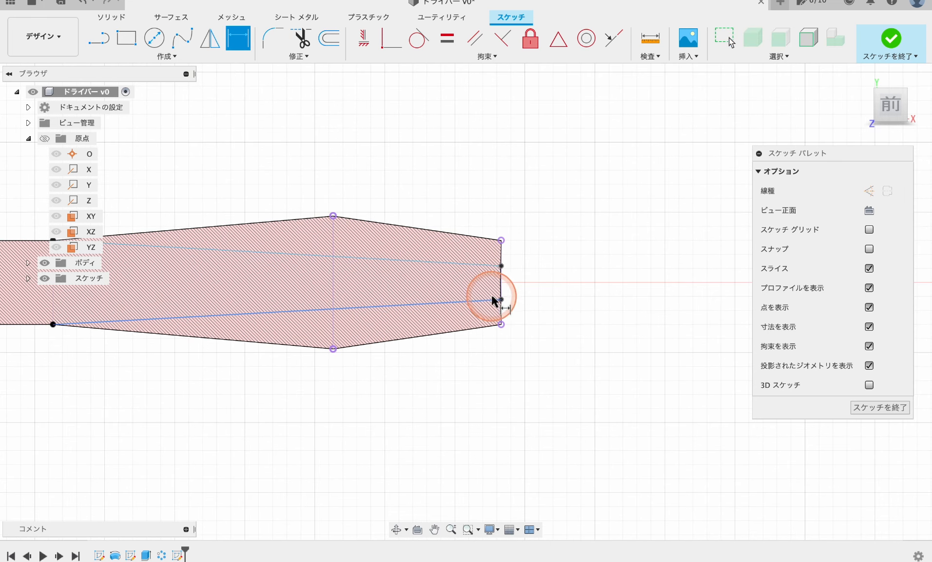
click(500, 266)
click(605, 407)
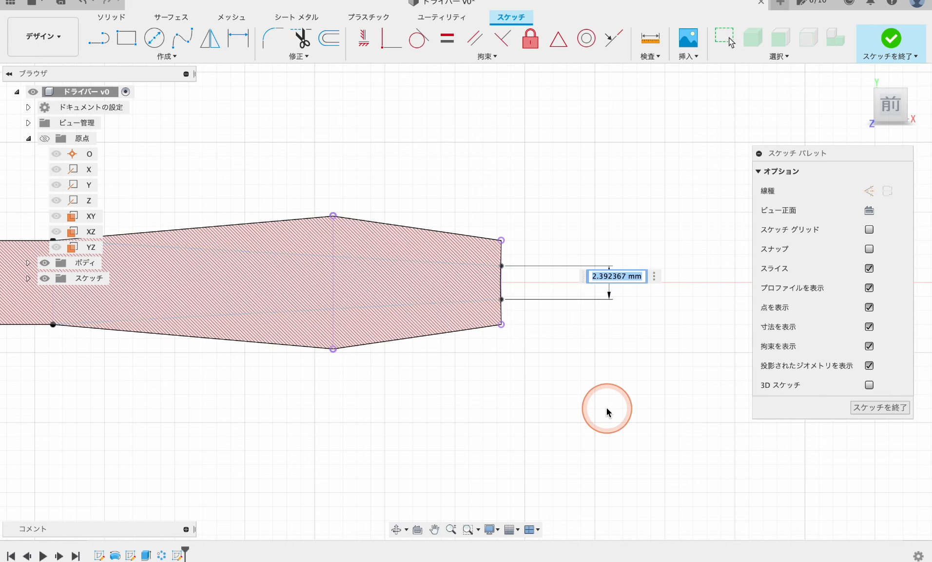
text(2)
key(Return)
scroll(553, 356, down, 4)
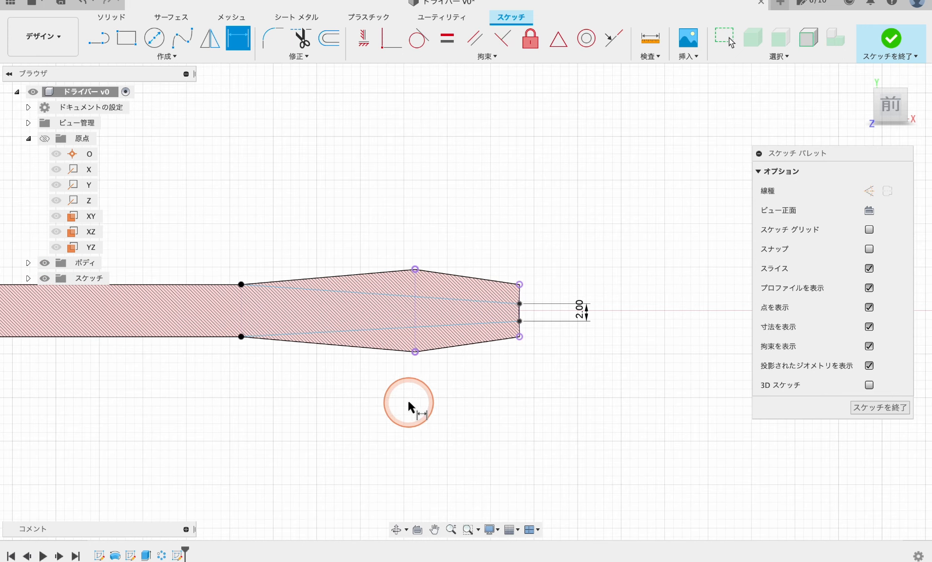
middle_drag(408, 402, 569, 369)
key(Escape)
- Dimension the upper line's tip endpoint 1 mm vertically from the origin and finish the sketch
middle_drag(388, 369, 444, 365)
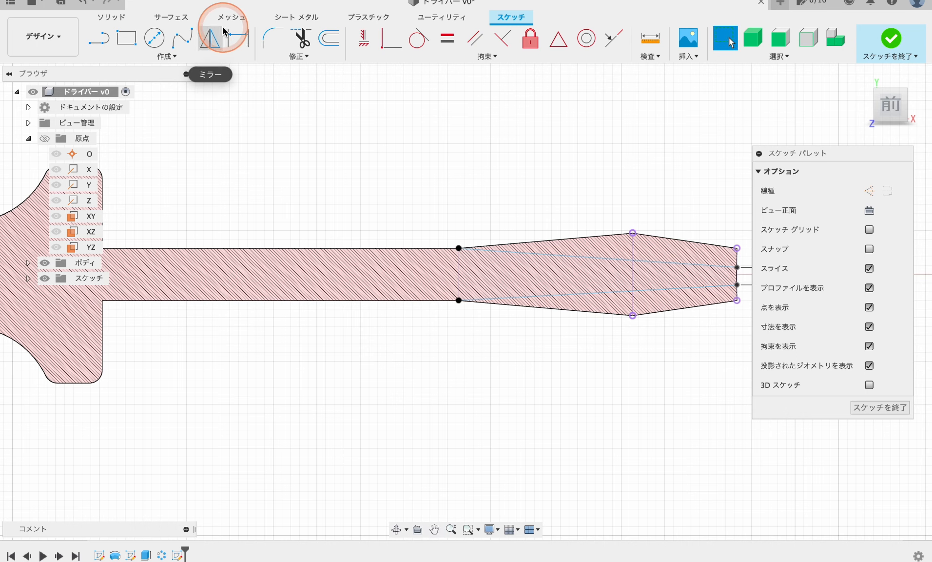
click(235, 34)
middle_drag(218, 377, 513, 401)
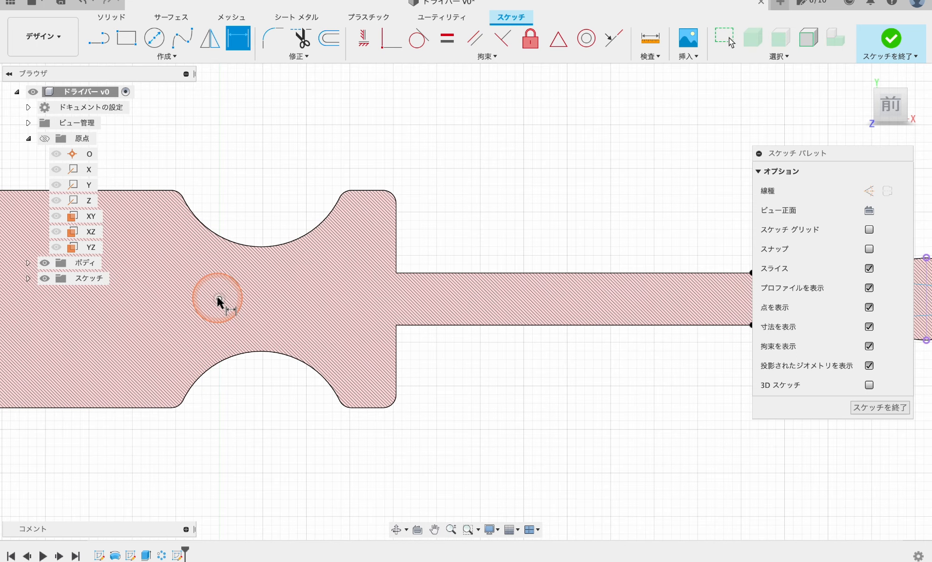
middle_drag(572, 357, 374, 375)
scroll(687, 304, up, 2)
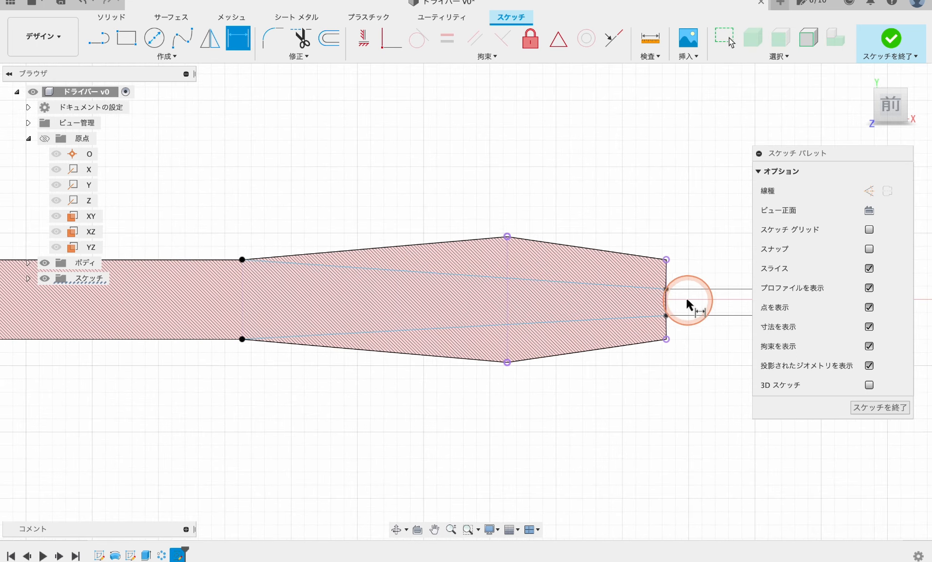
mouse_move(688, 304)
middle_down()
mouse_move(441, 326)
mouse_move(425, 337)
middle_up()
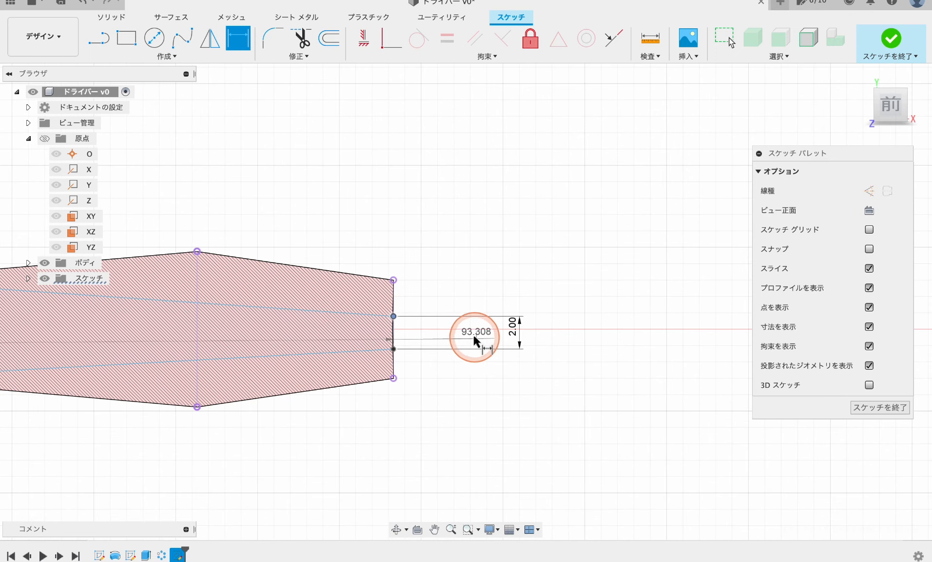
scroll(454, 323, up, 3)
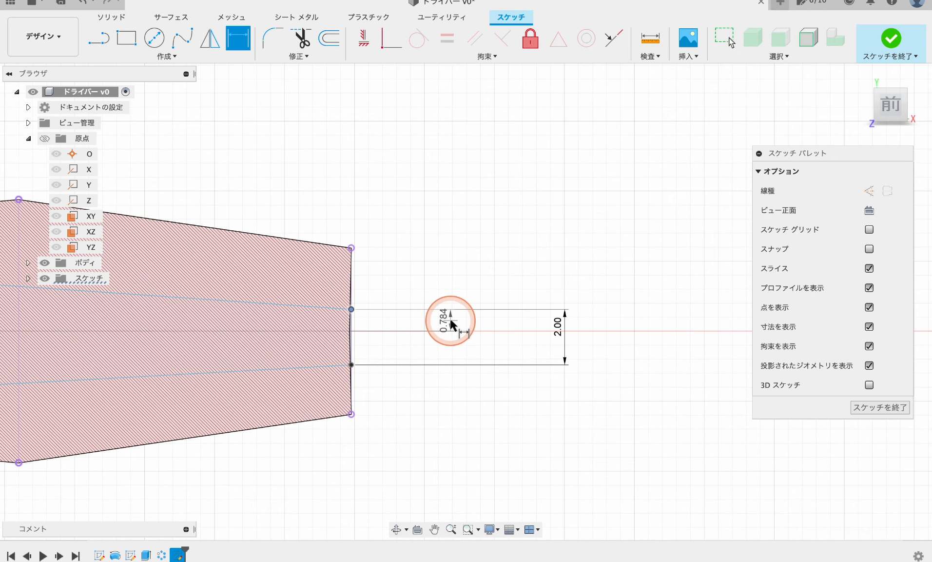
click(449, 323)
key(Return)
scroll(498, 417, down, 5)
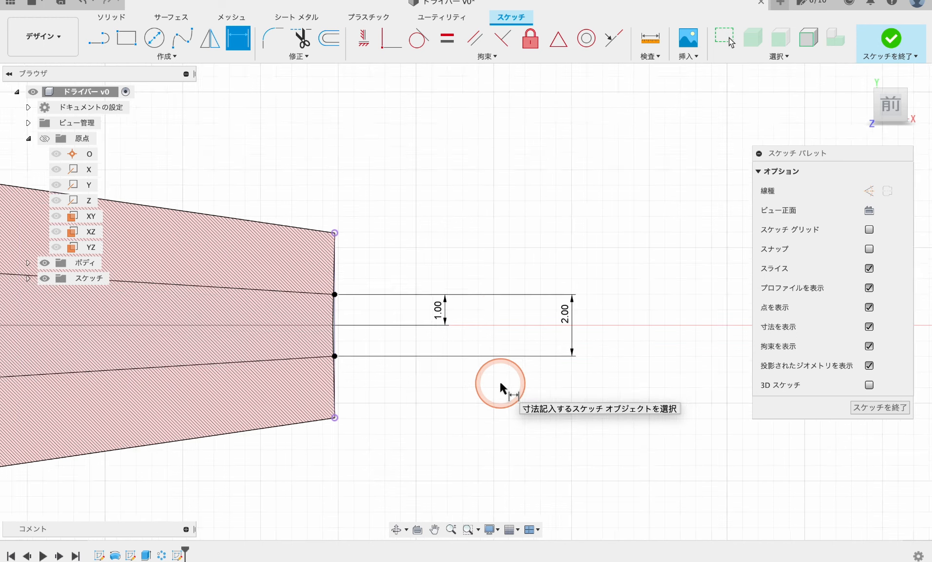
scroll(504, 388, down, 4)
key(Escape)
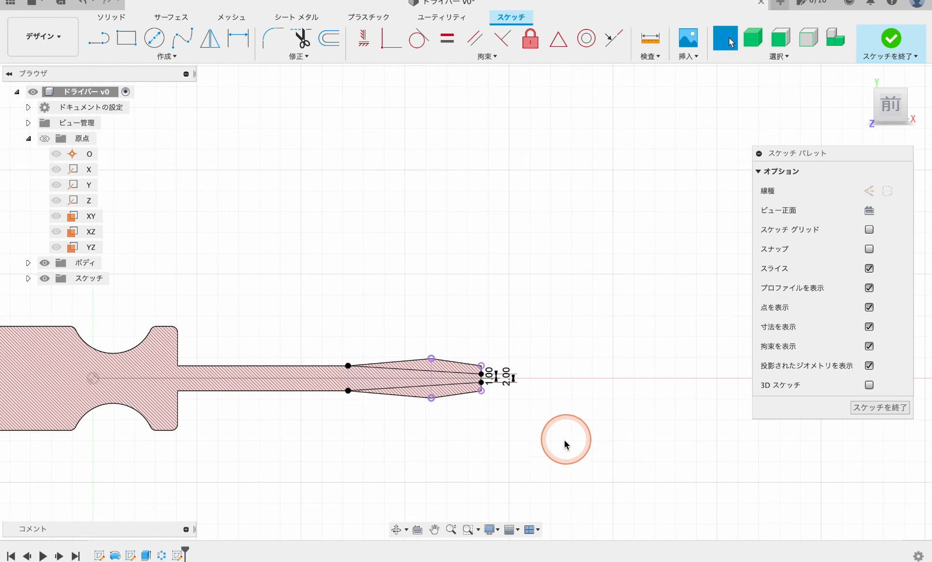
scroll(492, 471, down, 1)
middle_drag(490, 472, 518, 424)
click(896, 39)
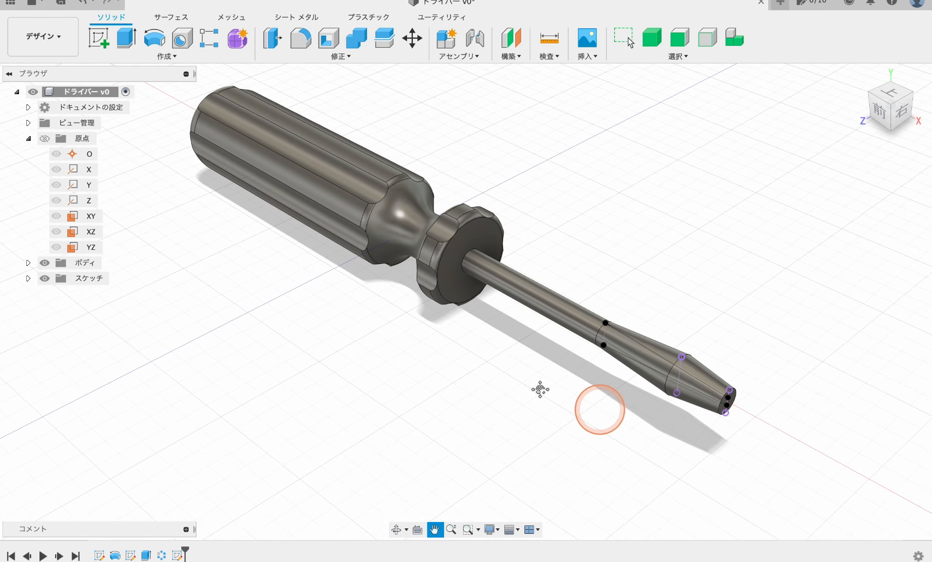
- Surface-extrude the two converging tip sketch lines symmetrically with extent set to all, creating new bodies
scroll(610, 378, up, 3)
scroll(611, 380, up, 2)
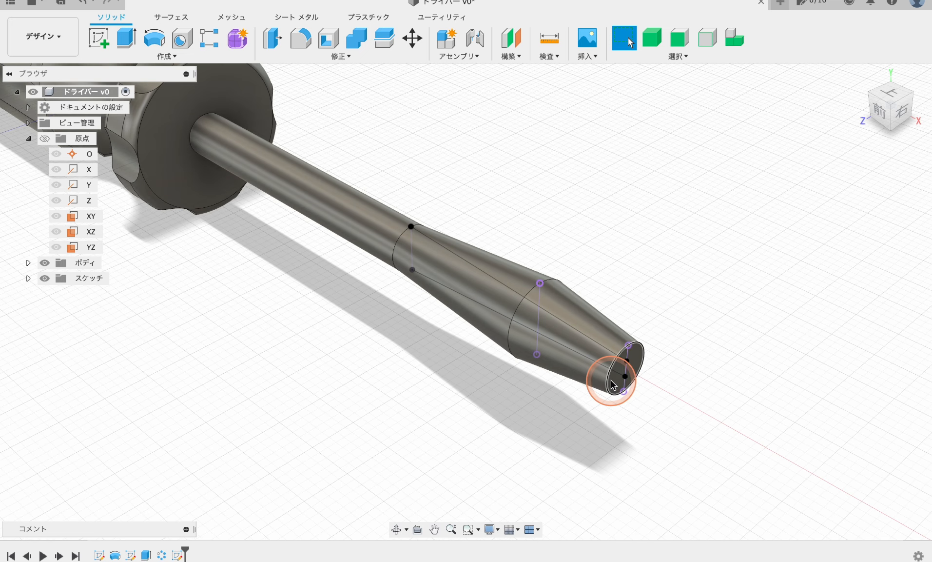
scroll(612, 381, up, 1)
scroll(613, 382, down, 1)
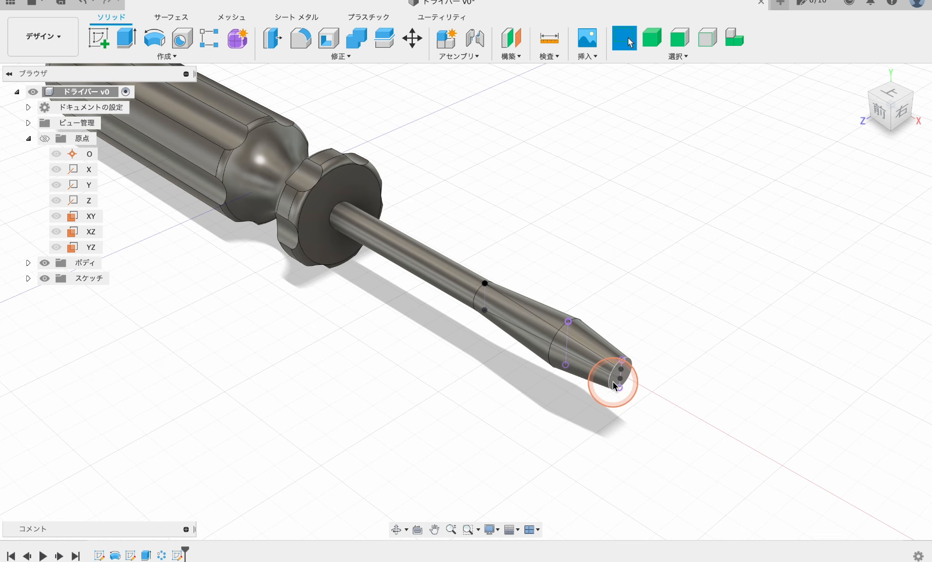
scroll(613, 382, up, 1)
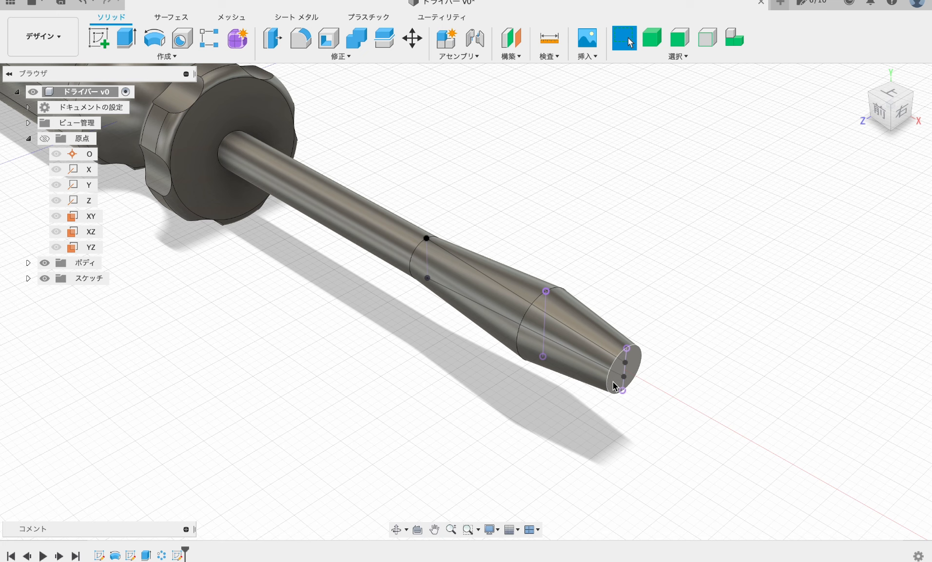
click(496, 315)
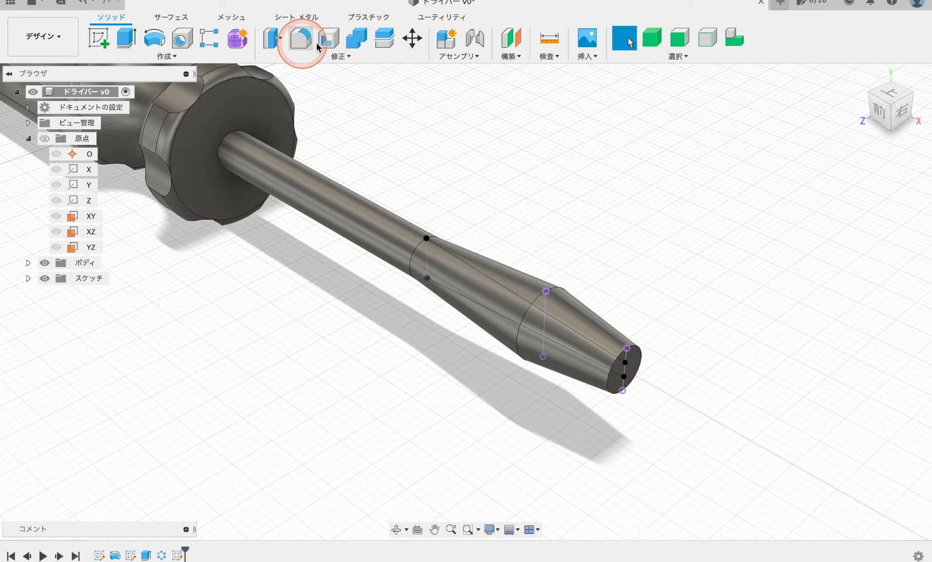
click(172, 20)
click(155, 39)
click(477, 295)
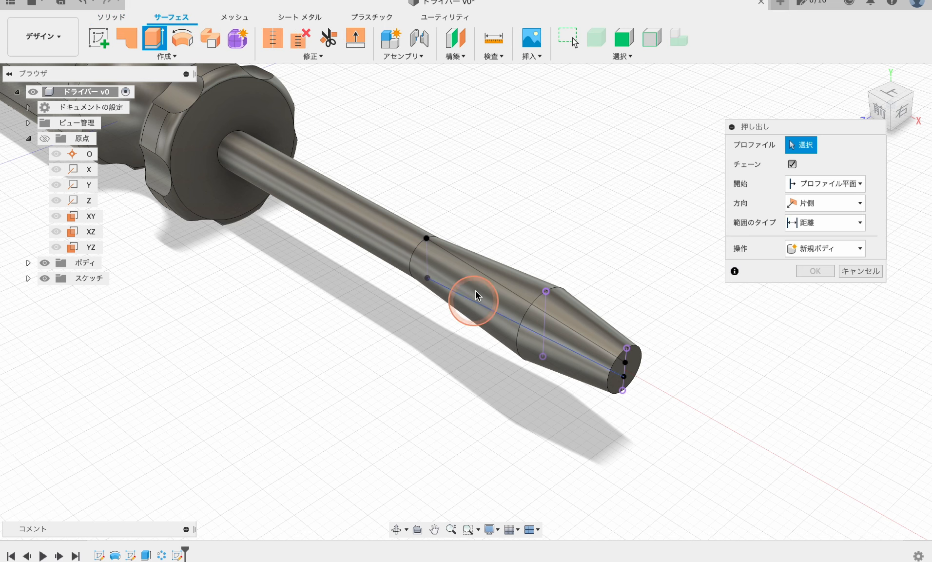
click(488, 322)
click(766, 455)
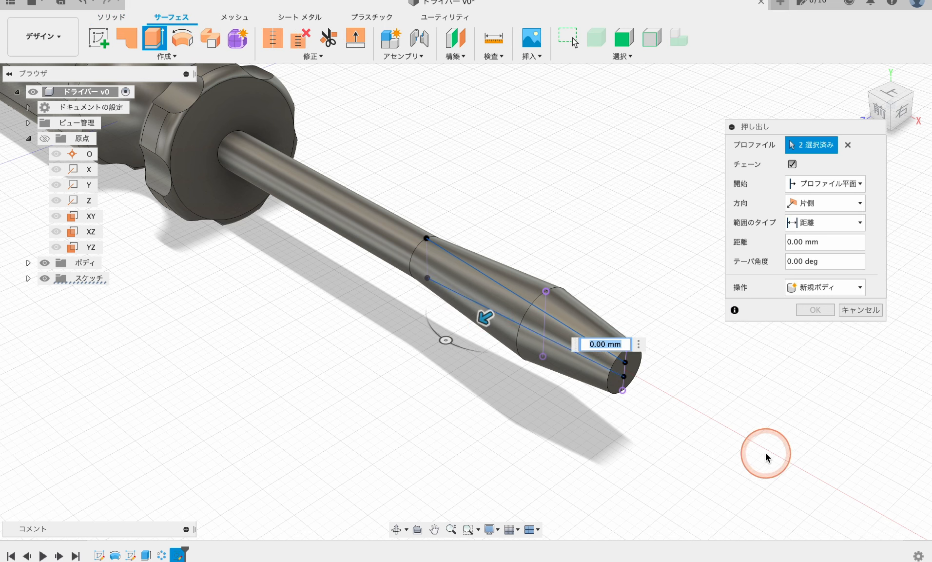
click(829, 203)
click(811, 244)
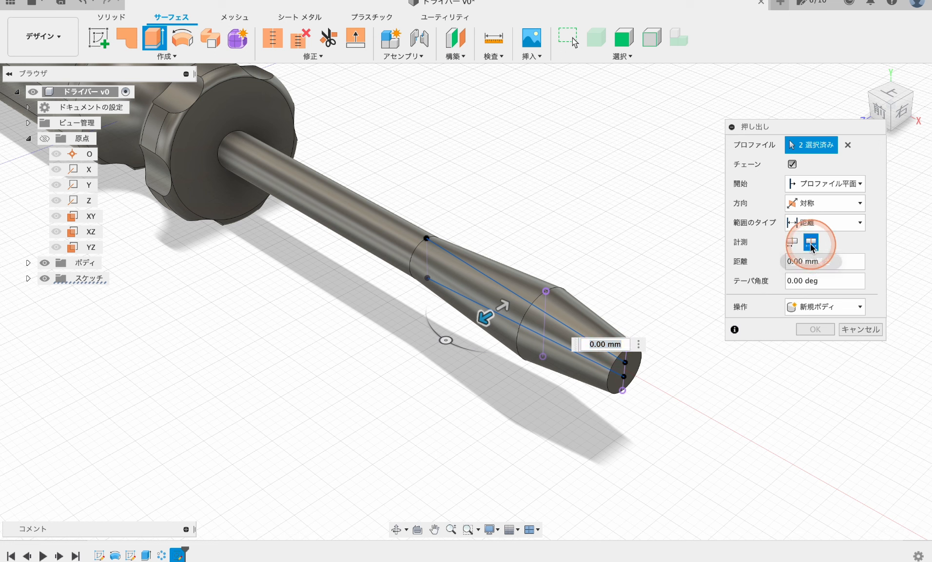
click(829, 222)
click(813, 254)
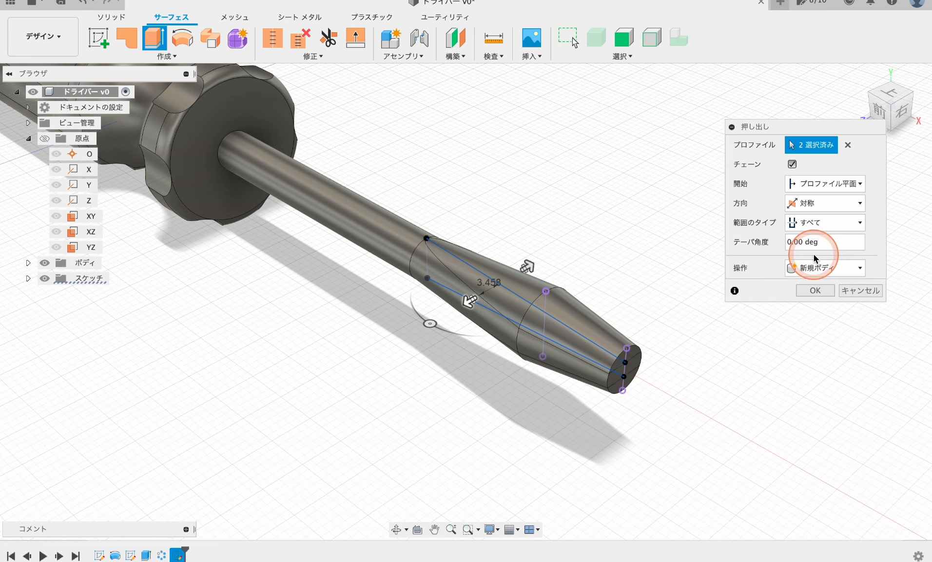
click(833, 270)
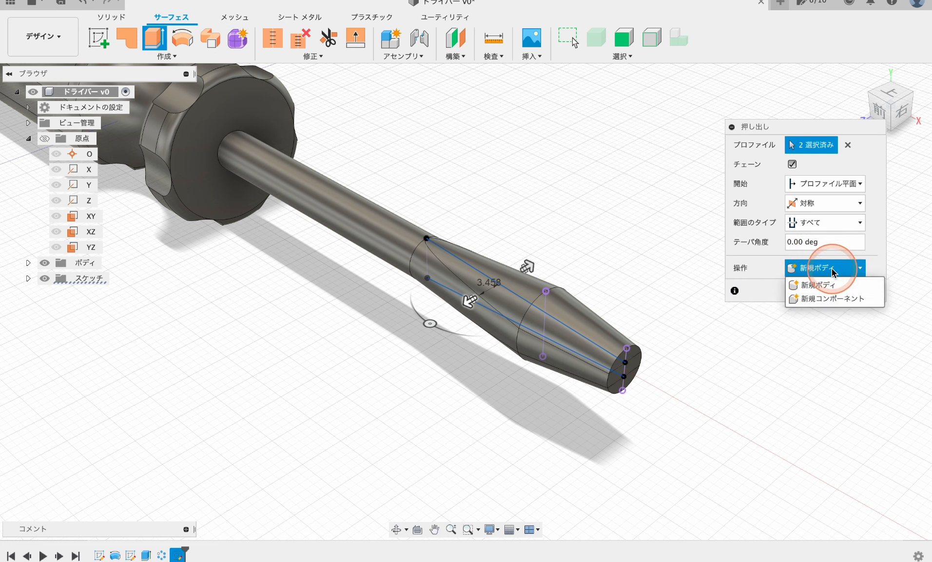
click(832, 270)
click(813, 291)
click(779, 306)
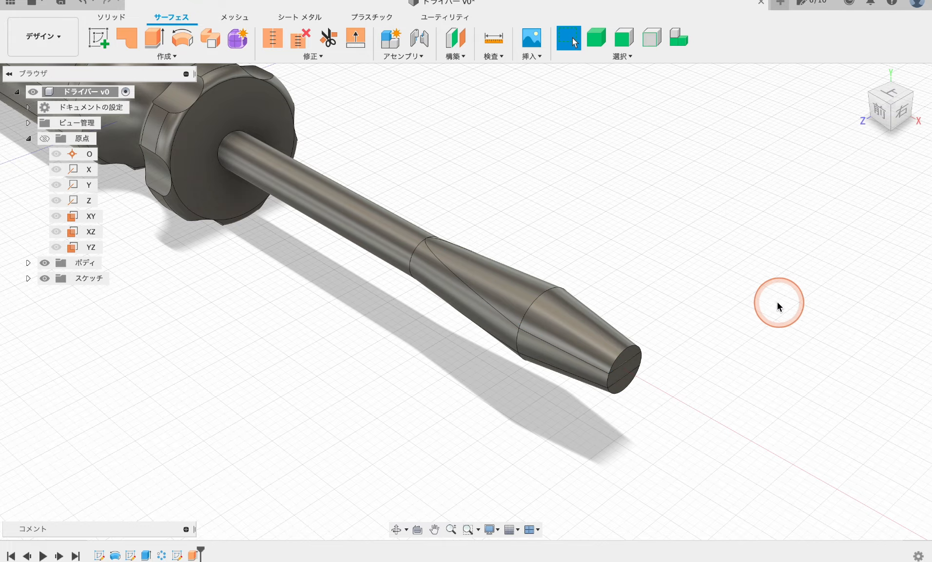
- Set up a body split of the solid screwdriver using the two extruded surfaces, ボディ2 and ボディ3, as splitting tools
mouse_move(470, 429)
shift+middle_down()
mouse_move(498, 383)
mouse_move(479, 406)
mouse_move(441, 414)
mouse_move(427, 400)
mouse_move(366, 385)
mouse_move(433, 420)
mouse_move(478, 402)
mouse_move(456, 410)
mouse_move(456, 432)
shift+middle_up()
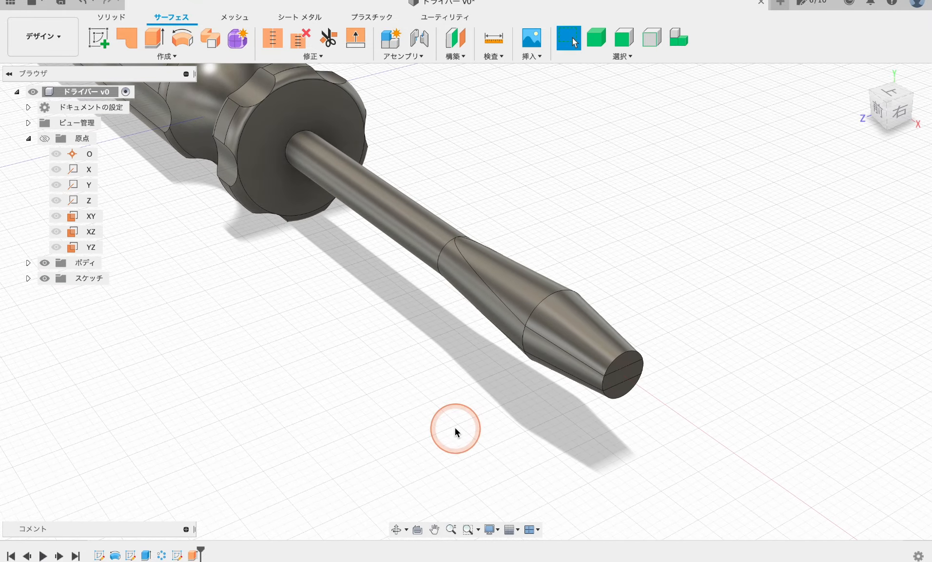
click(28, 263)
click(56, 293)
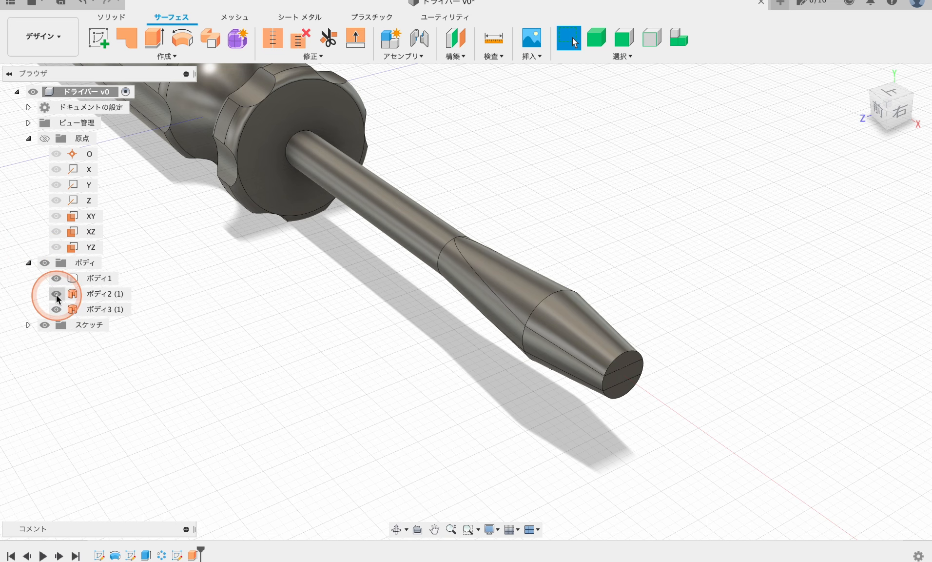
click(56, 309)
mouse_move(229, 365)
shift+middle_down()
mouse_move(233, 354)
mouse_move(244, 359)
shift+middle_up()
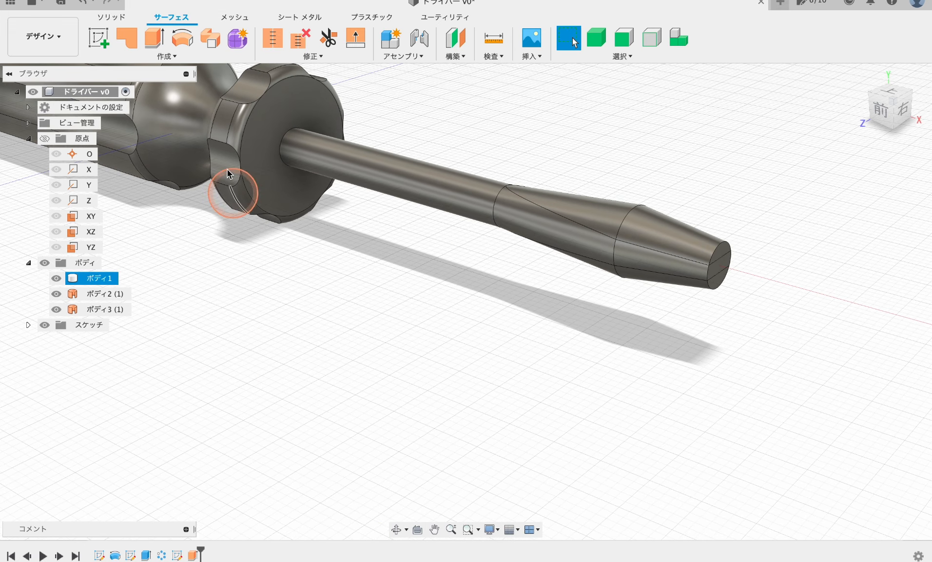
click(111, 18)
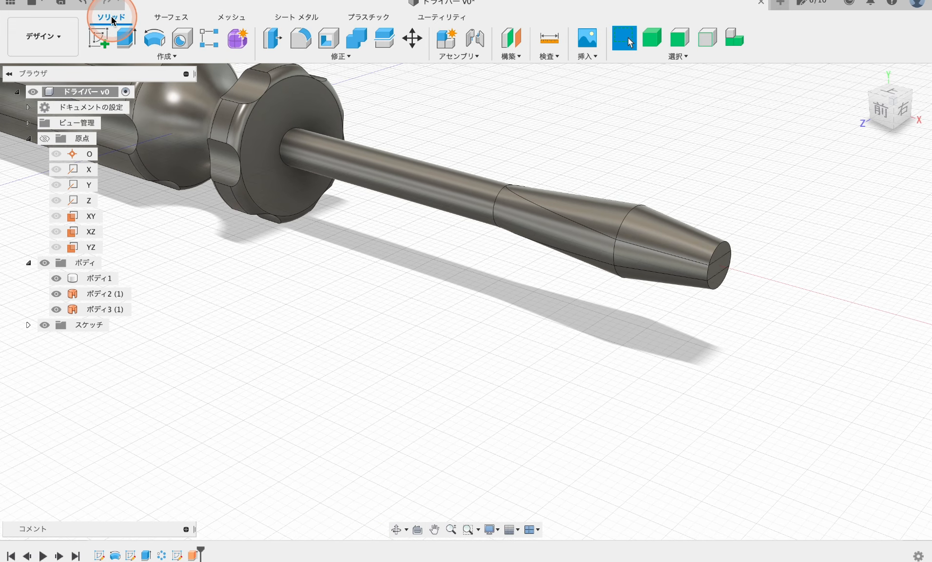
click(384, 42)
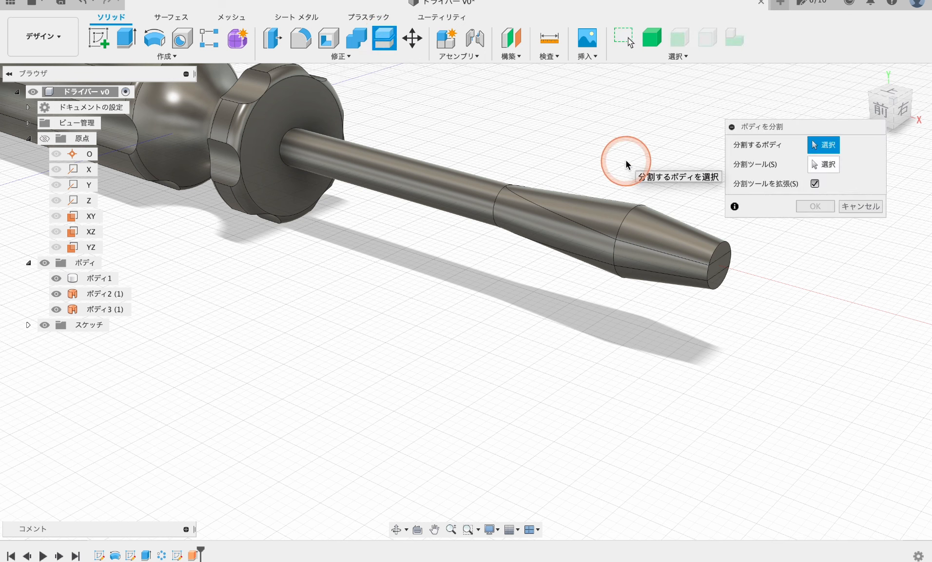
click(434, 200)
click(836, 142)
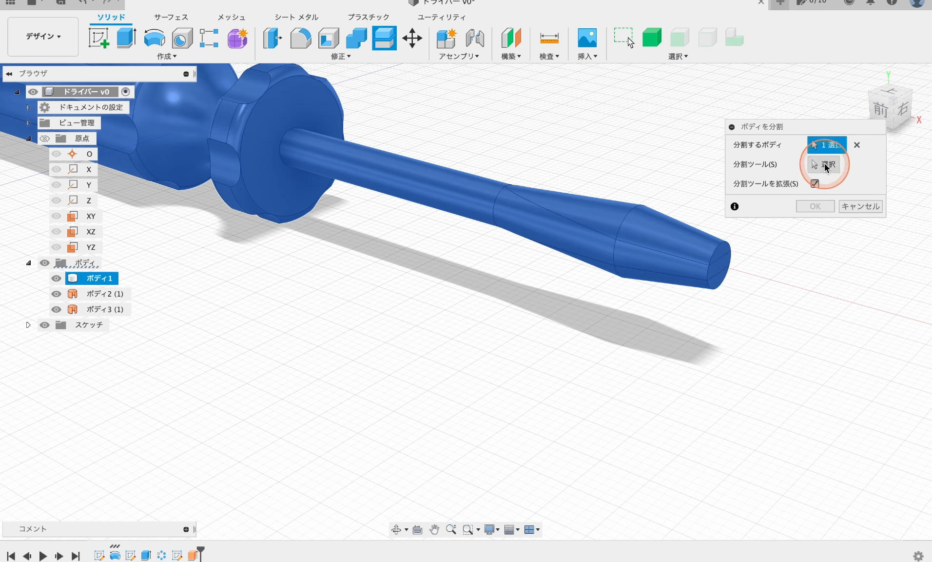
click(120, 293)
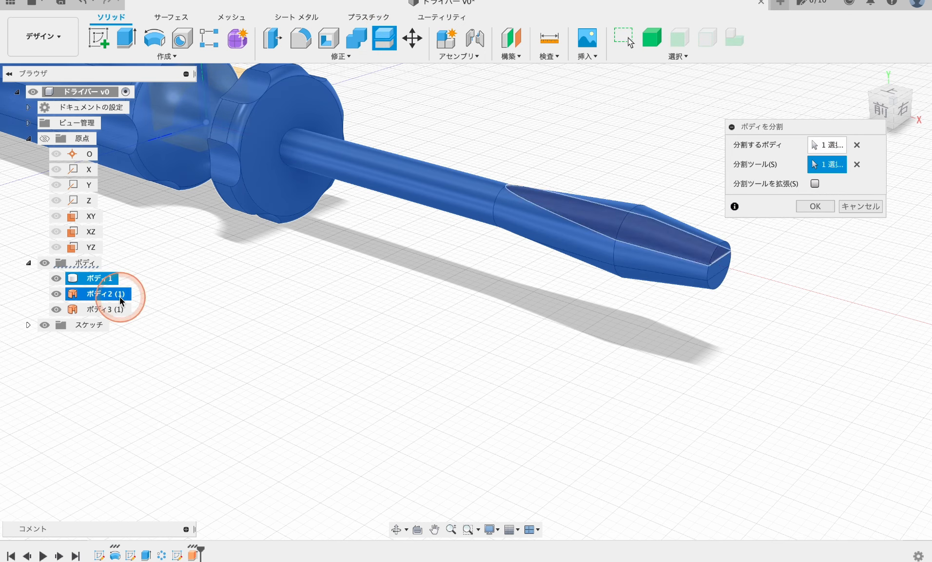
click(117, 309)
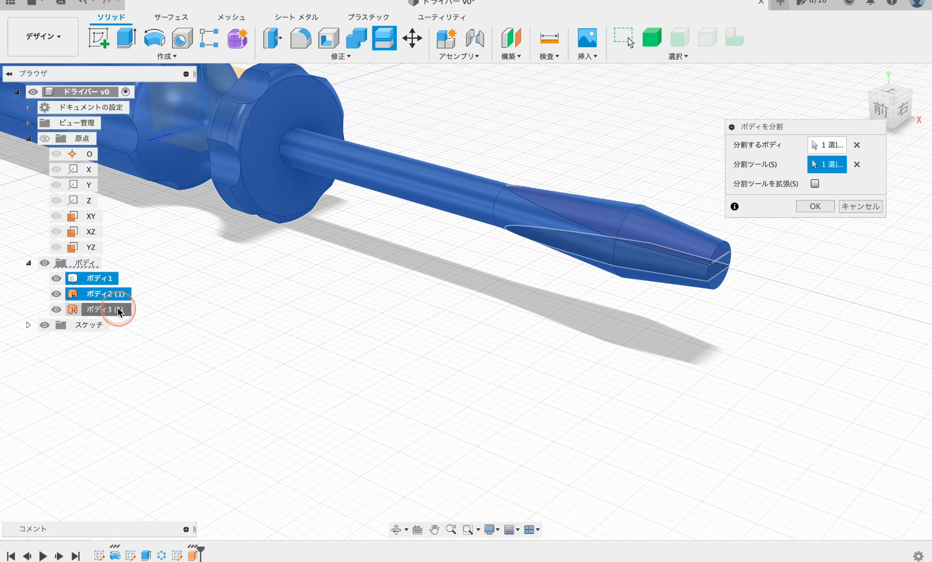
- Try the body split with the splitting tools extended
click(815, 184)
scroll(687, 248, down, 5)
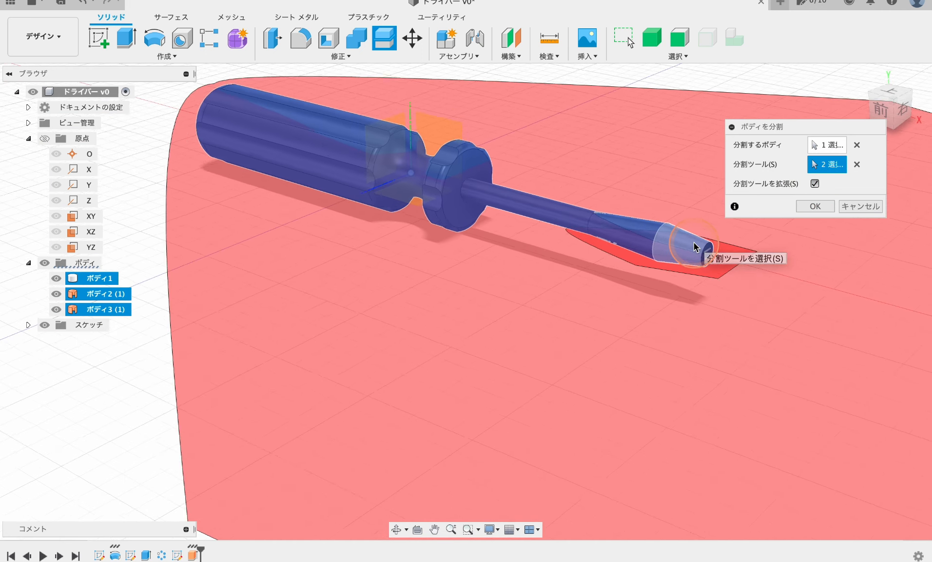
click(820, 204)
click(815, 184)
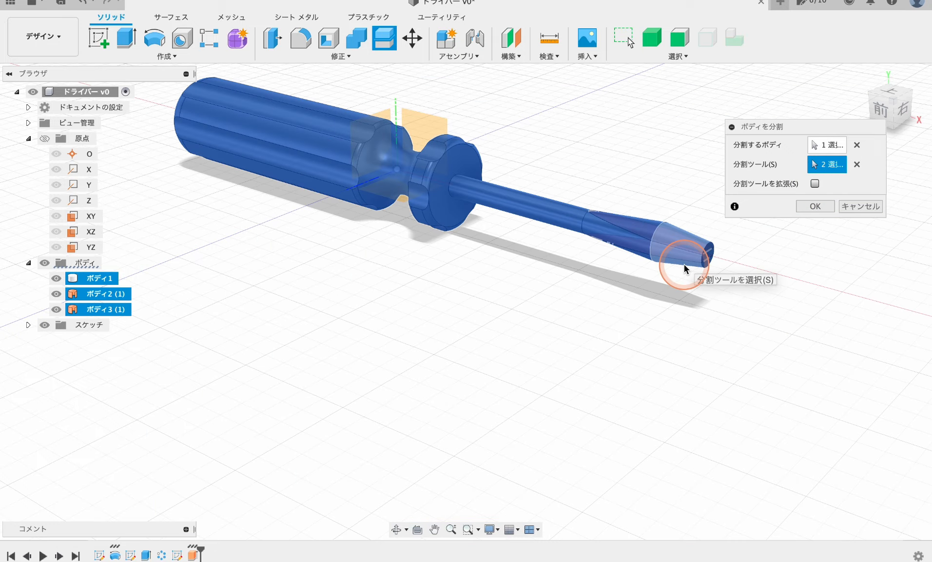
- Split the screwdriver body at the tip without extending the splitting tools
scroll(685, 246, up, 5)
shift+middle_drag(686, 290, 693, 335)
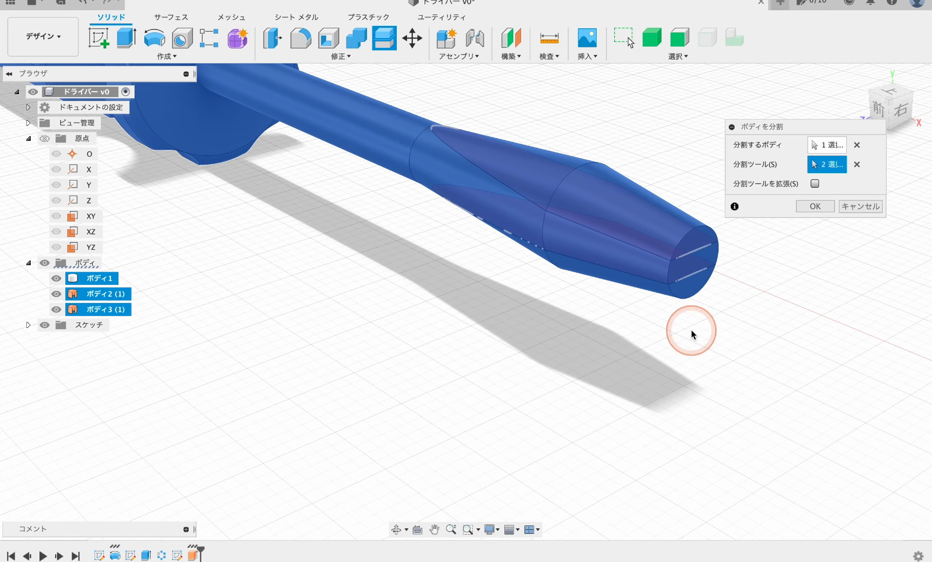
click(819, 216)
click(433, 268)
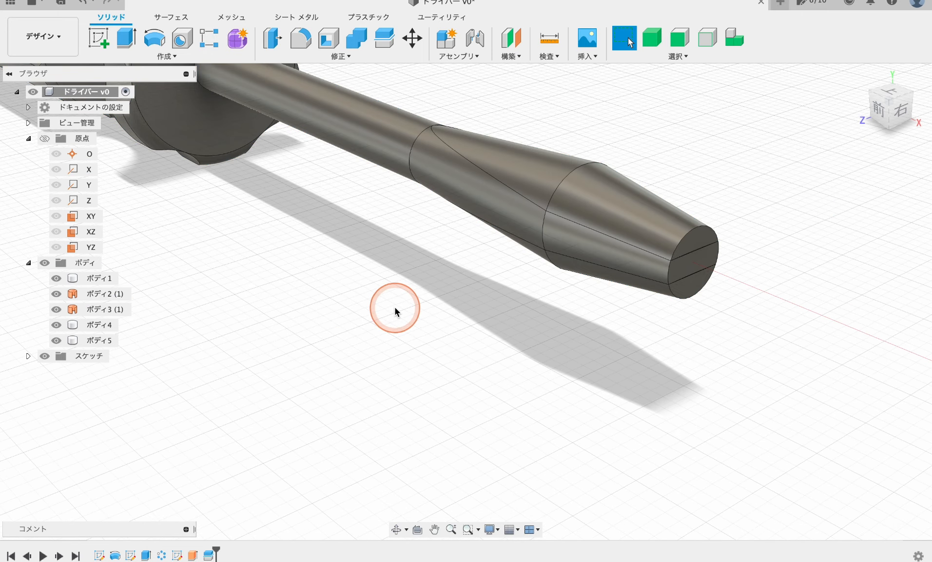
- Identify the split bodies by toggling their visibility and hide the two waste pieces, ボディ1 and ボディ5, beside the flat blade
click(57, 325)
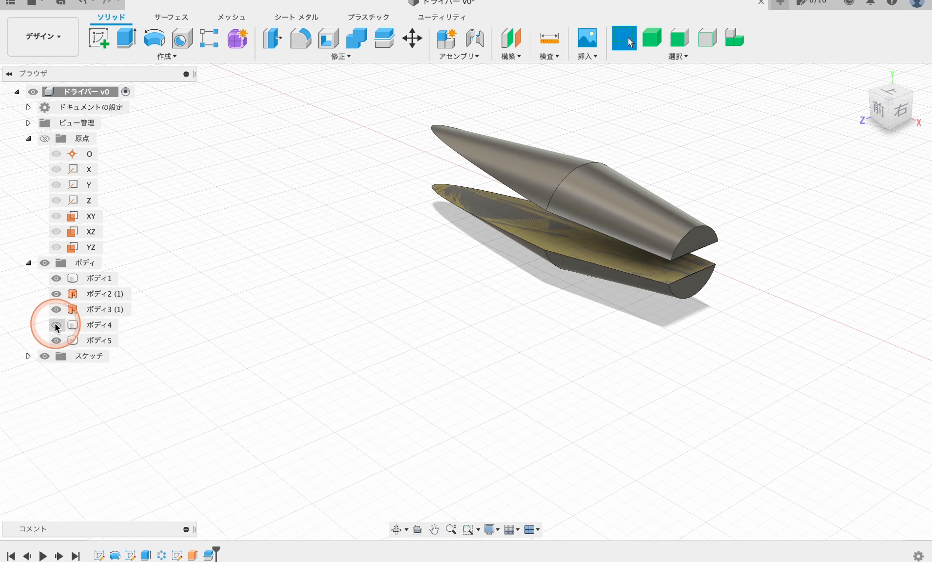
click(57, 324)
click(57, 340)
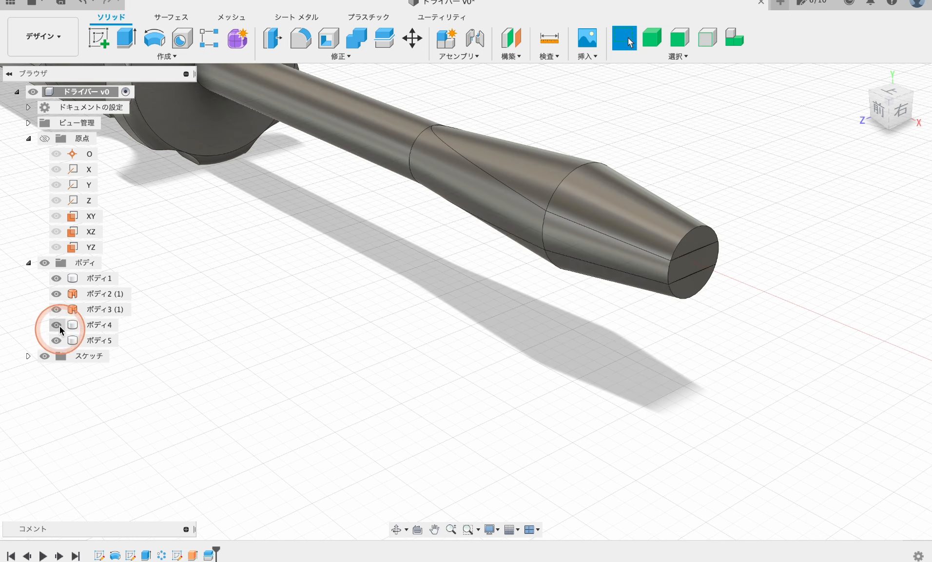
click(57, 293)
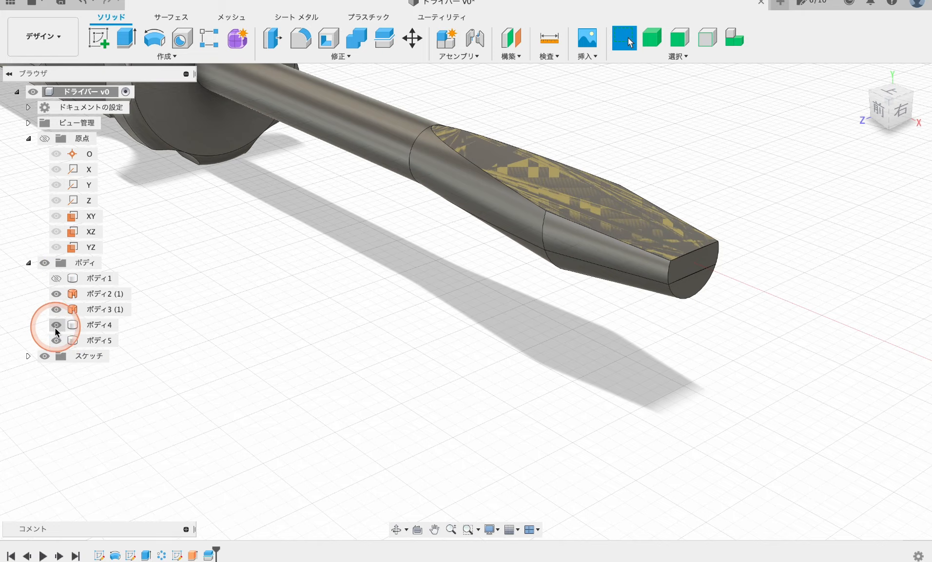
shift+middle_drag(481, 308, 495, 335)
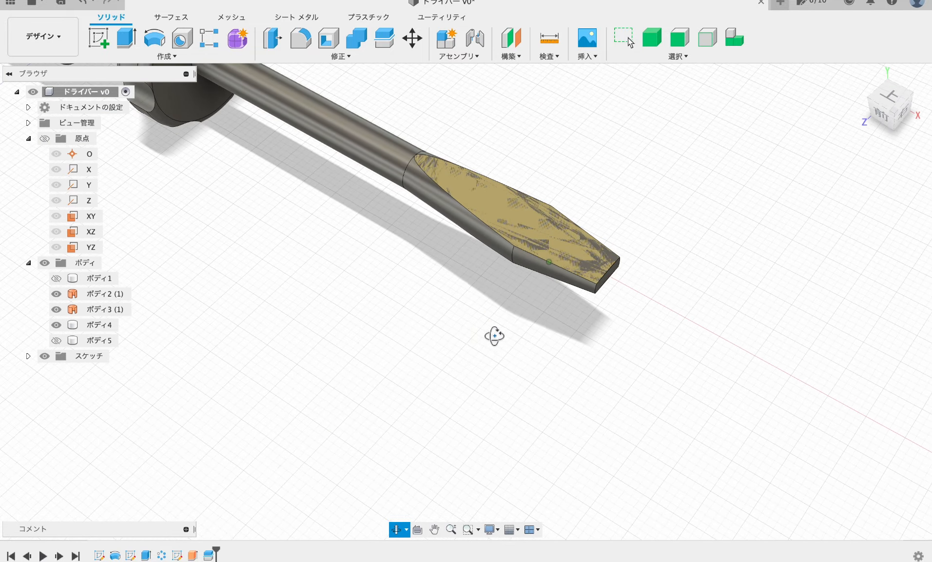
scroll(336, 214, up, 3)
shift+middle_drag(396, 303, 393, 283)
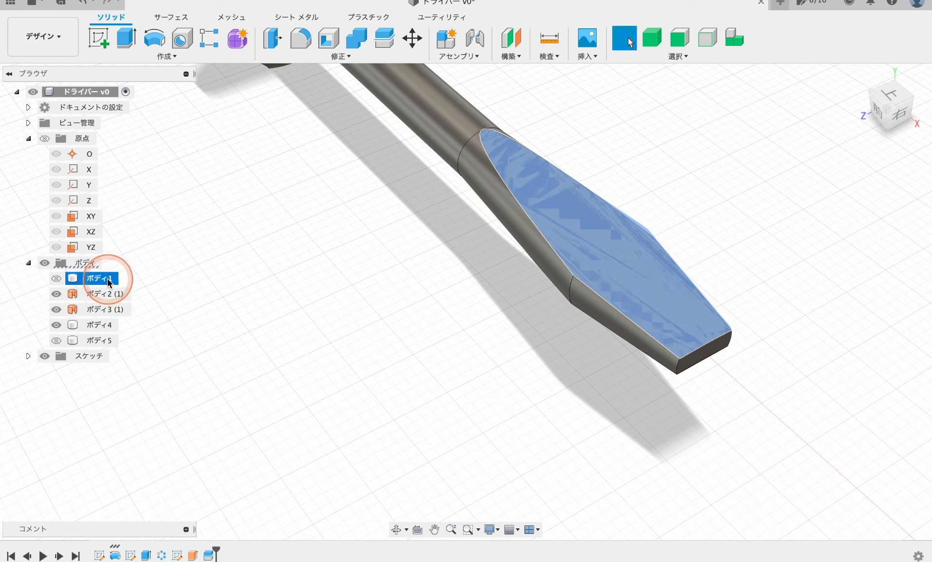
- Remove the two waste pieces, ボディ1 and ボディ5, from above and below the blade
right_click(108, 282)
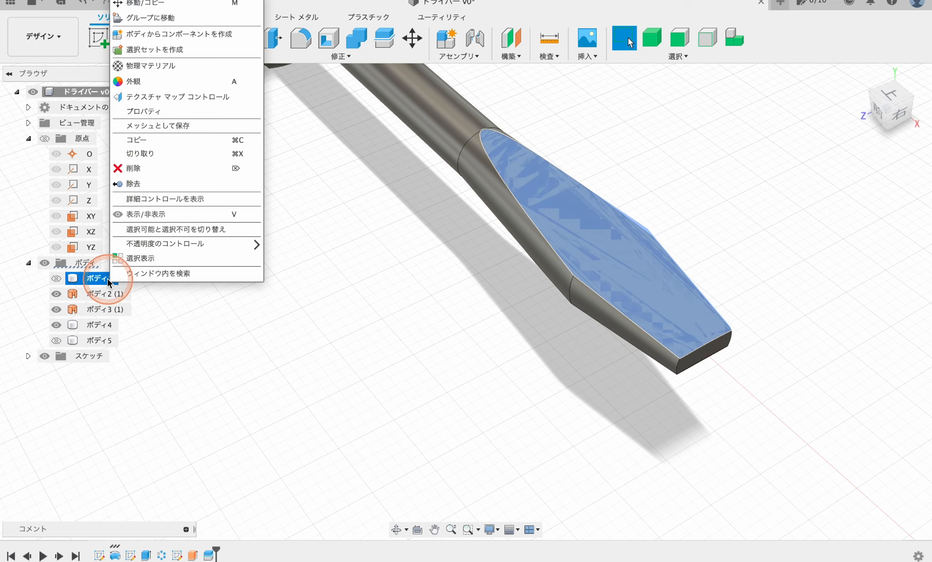
click(154, 184)
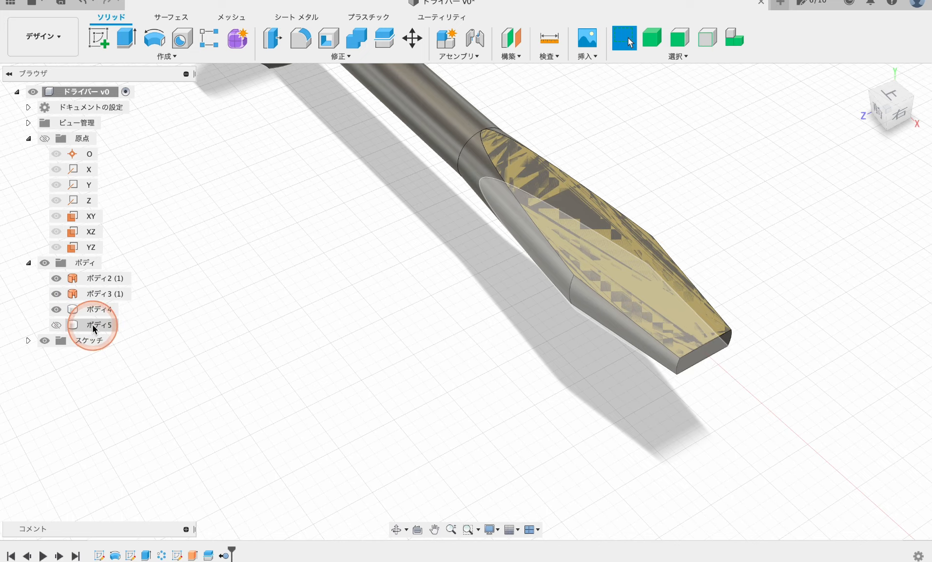
right_click(96, 329)
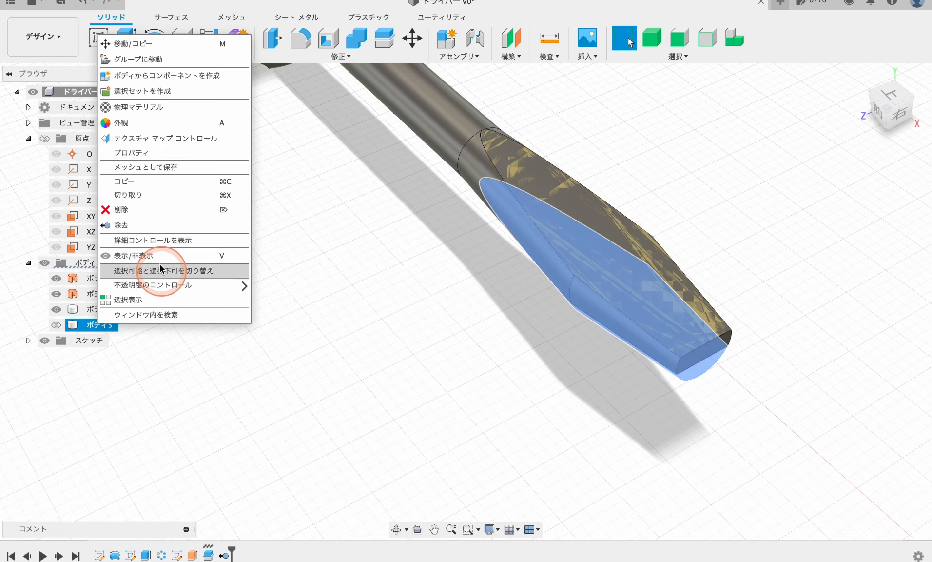
click(115, 226)
- Examine the whole screwdriver from the top, bottom, back and tip-end views
shift+middle_drag(419, 333, 531, 309)
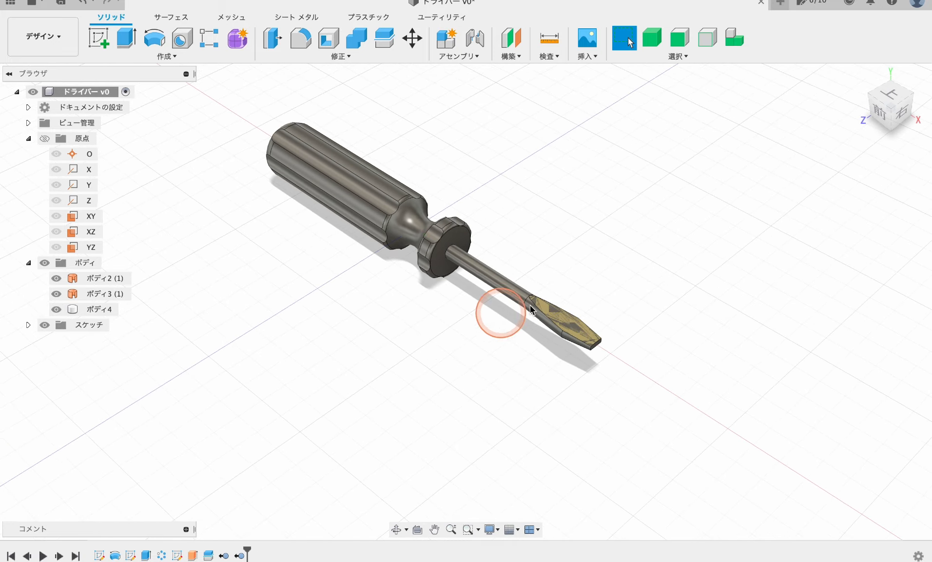
click(904, 103)
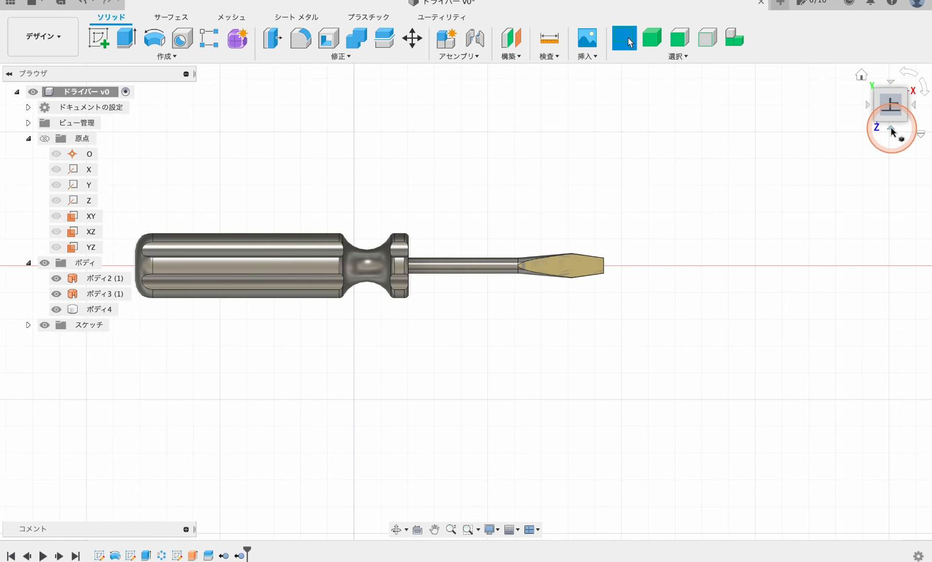
click(891, 128)
click(892, 130)
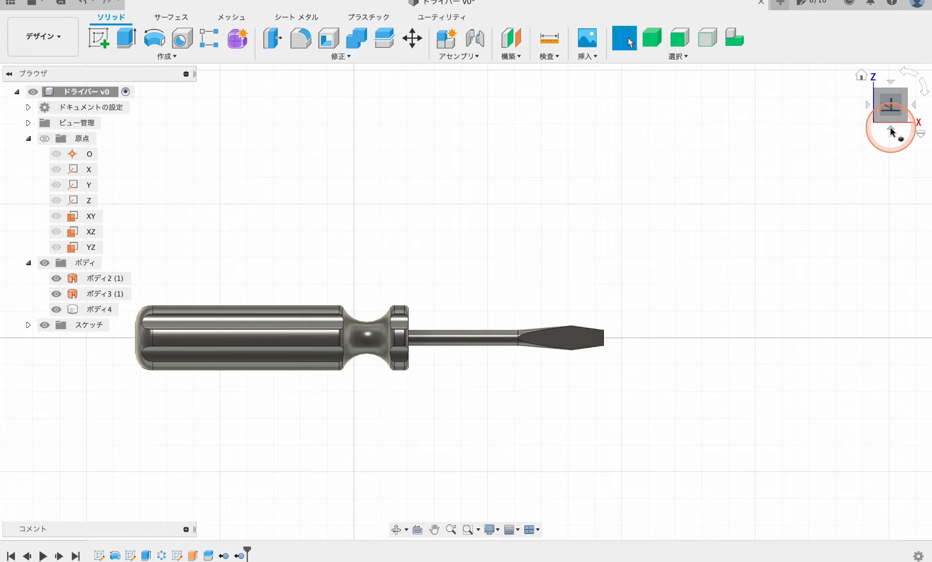
click(891, 130)
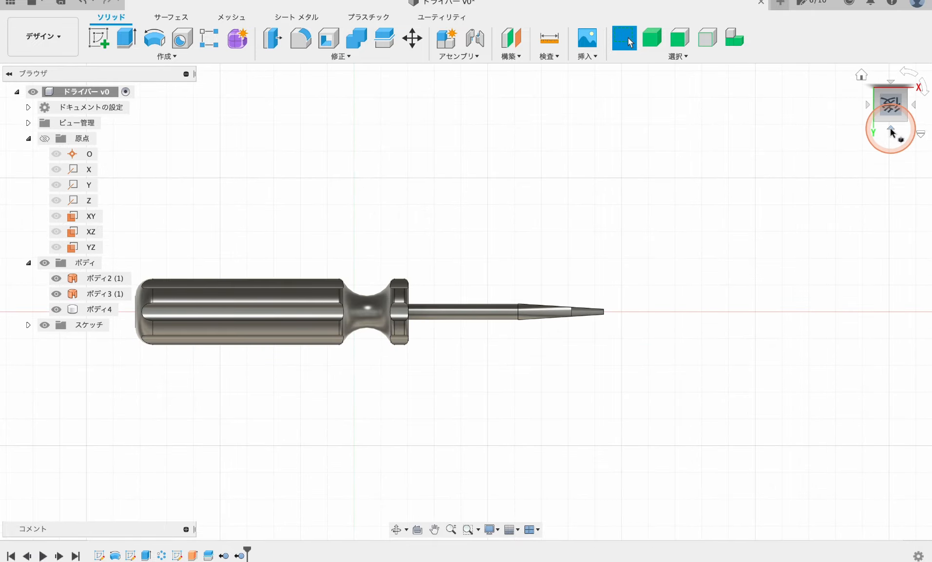
click(891, 129)
click(914, 107)
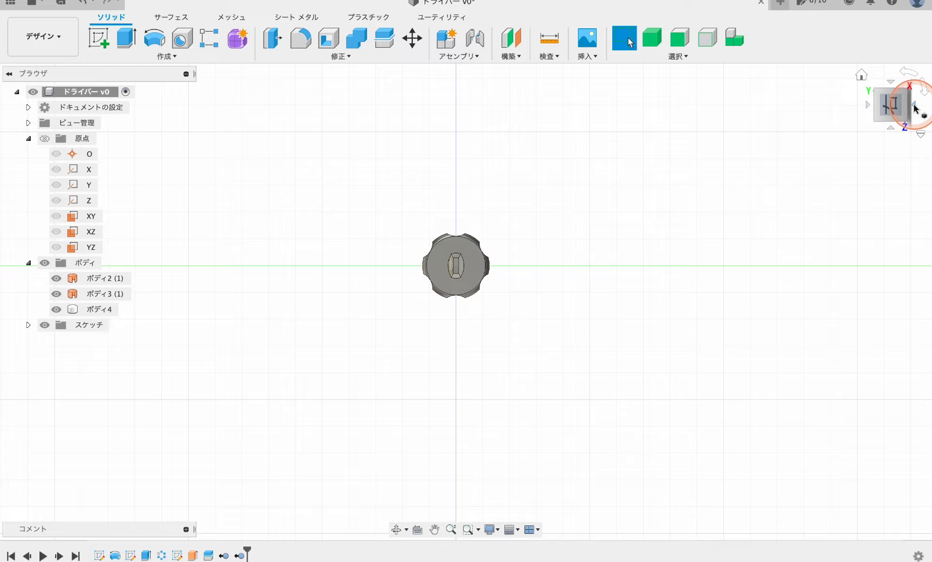
- Examine the finished screwdriver from the tip end, the handle end and the home view
click(927, 86)
scroll(524, 294, up, 5)
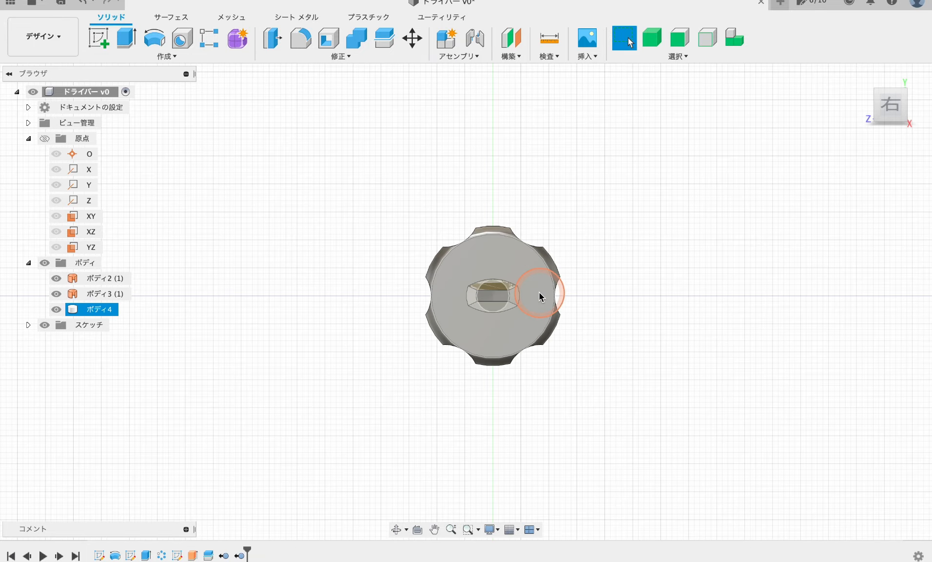
scroll(540, 297, up, 3)
scroll(539, 298, down, 8)
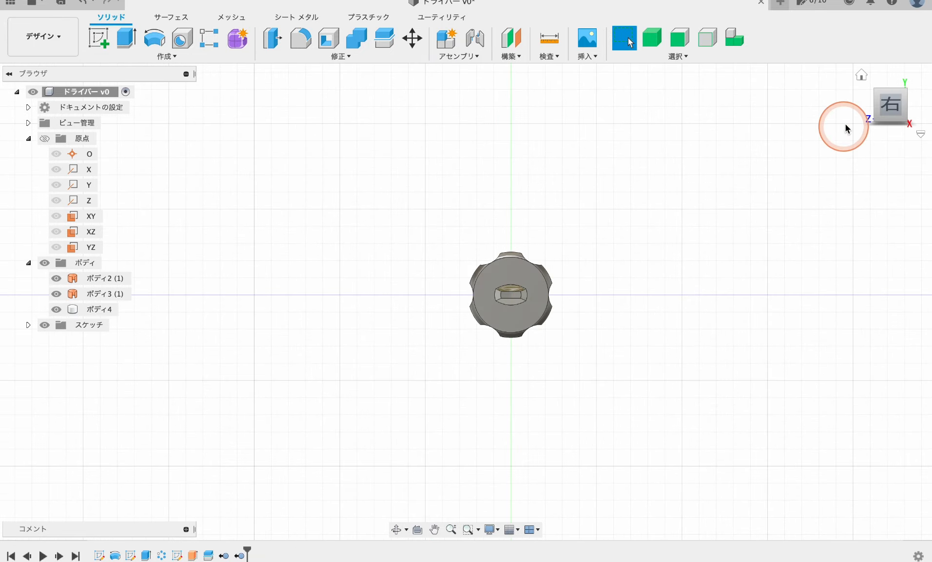
click(867, 105)
click(867, 105)
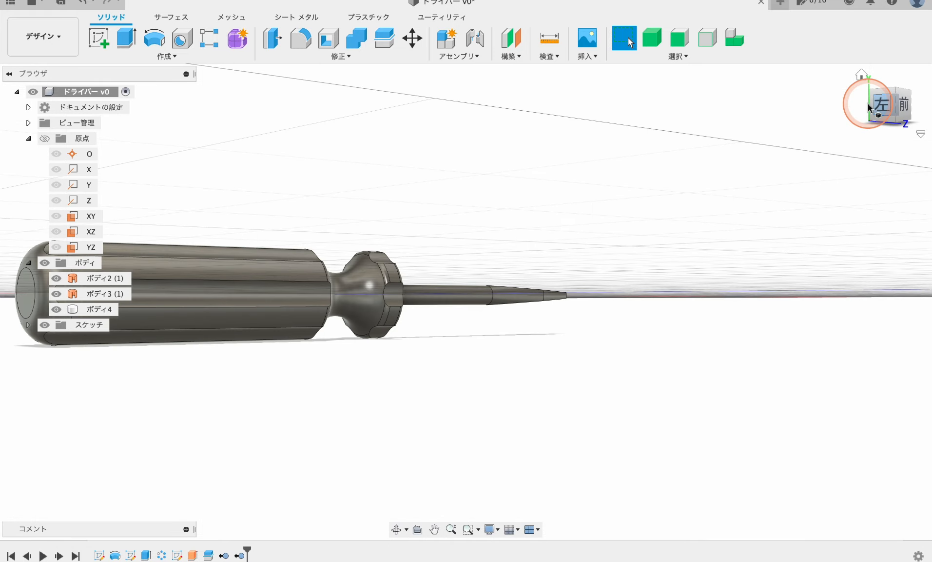
click(526, 263)
scroll(359, 288, up, 5)
scroll(360, 288, down, 5)
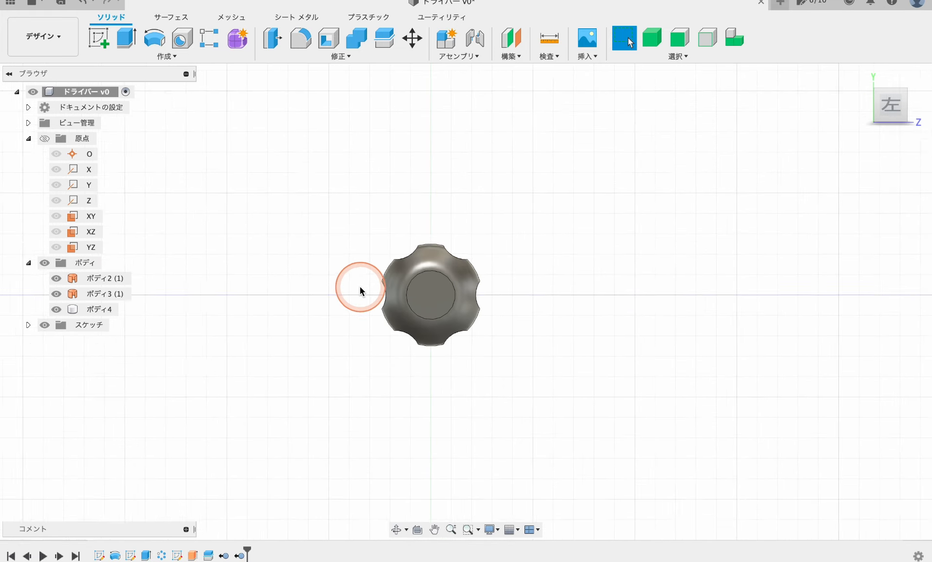
click(861, 76)
scroll(616, 240, down, 3)
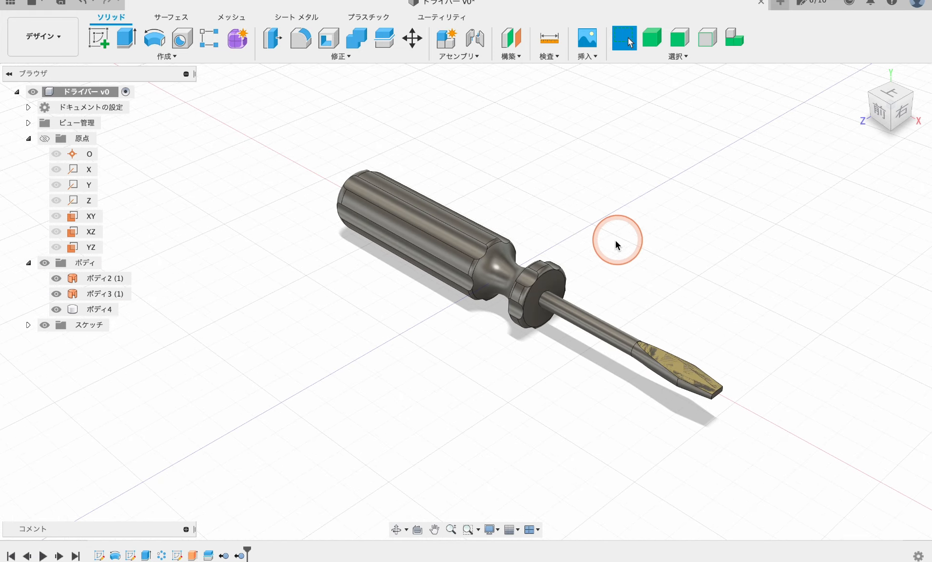
middle_drag(606, 238, 564, 254)
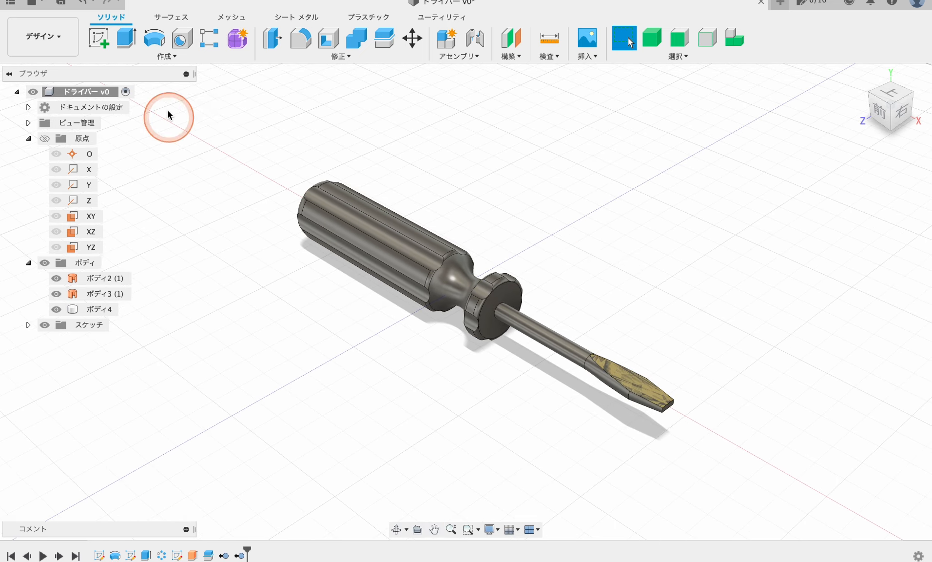
- Switch to the Render workspace and open the scene settings
click(39, 36)
click(39, 117)
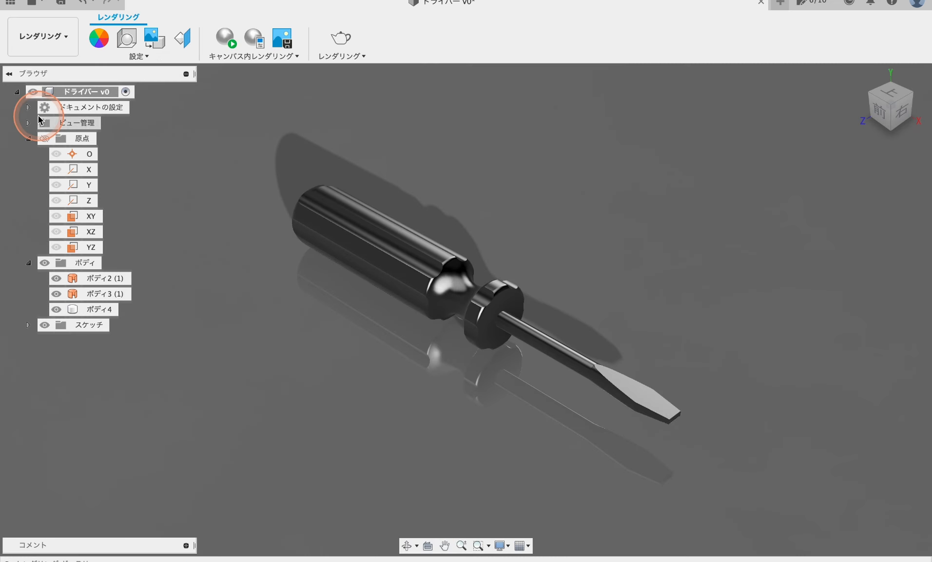
click(127, 38)
drag(787, 120, 801, 26)
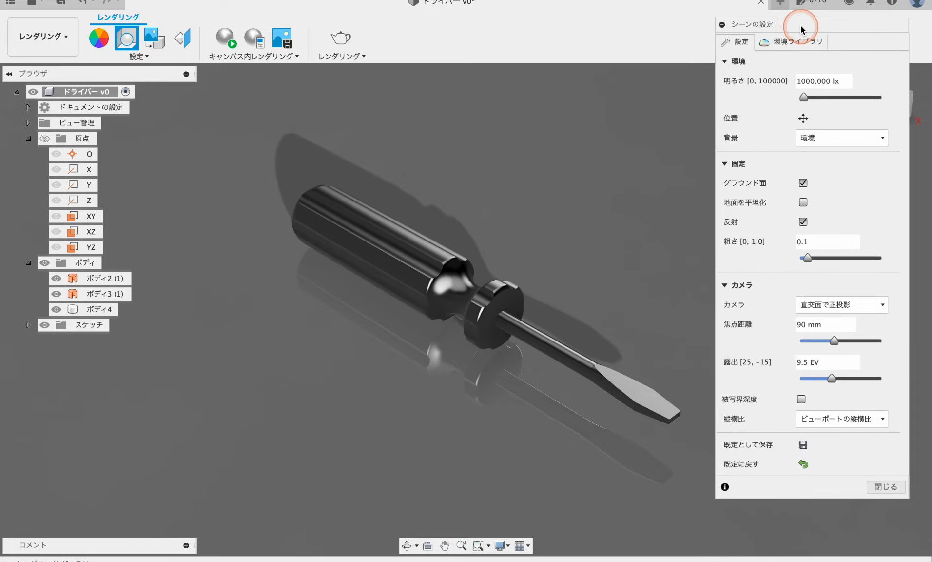
- Set the scene background to a solid colour of RGB 245, 245, 245
click(842, 138)
click(819, 169)
click(818, 152)
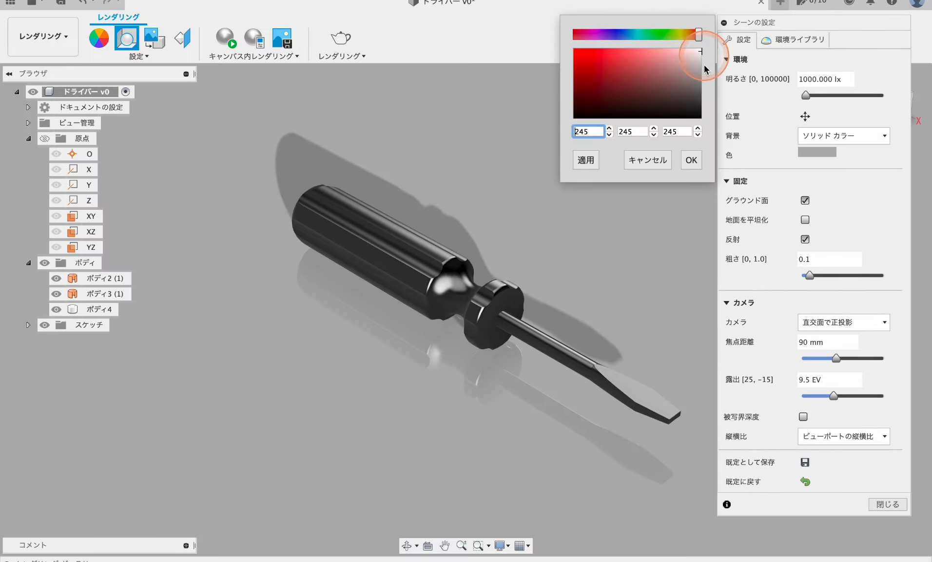
click(587, 162)
click(691, 163)
scroll(568, 319, up, 1)
middle_drag(568, 319, 564, 313)
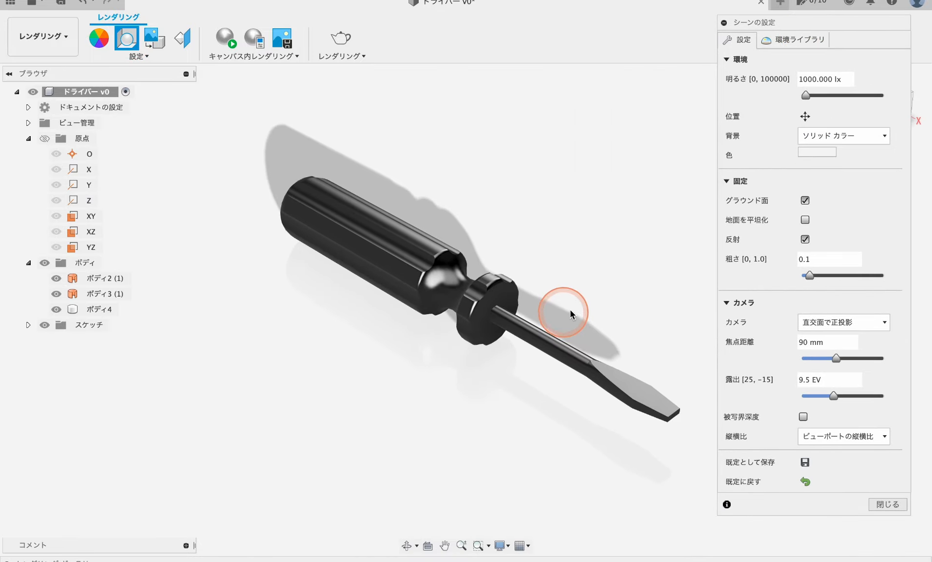
- Raise the environment brightness to about 2063 lx and rotate the environment to about 101.5 degrees
drag(805, 97, 809, 97)
click(546, 122)
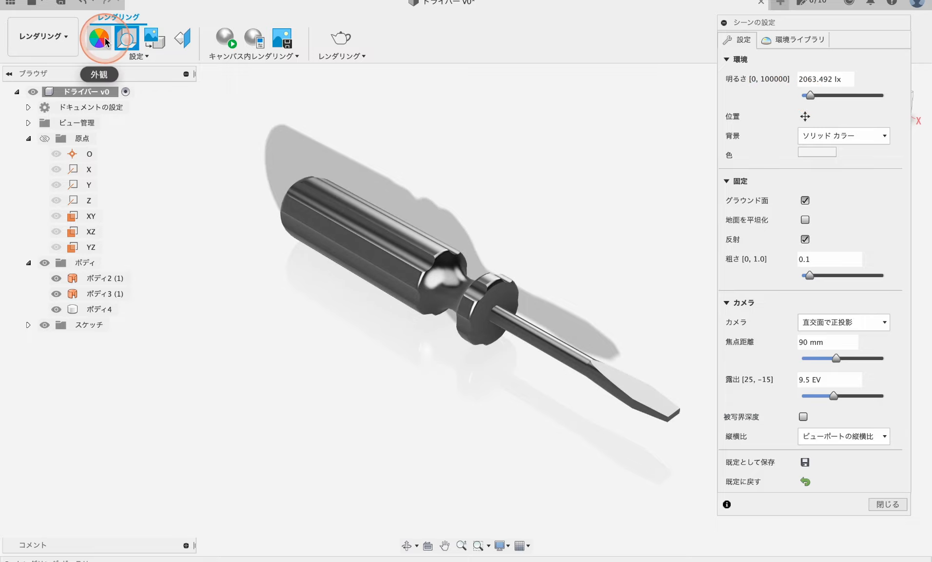
mouse_move(489, 370)
shift+middle_down()
mouse_move(489, 356)
mouse_move(479, 363)
shift+middle_up()
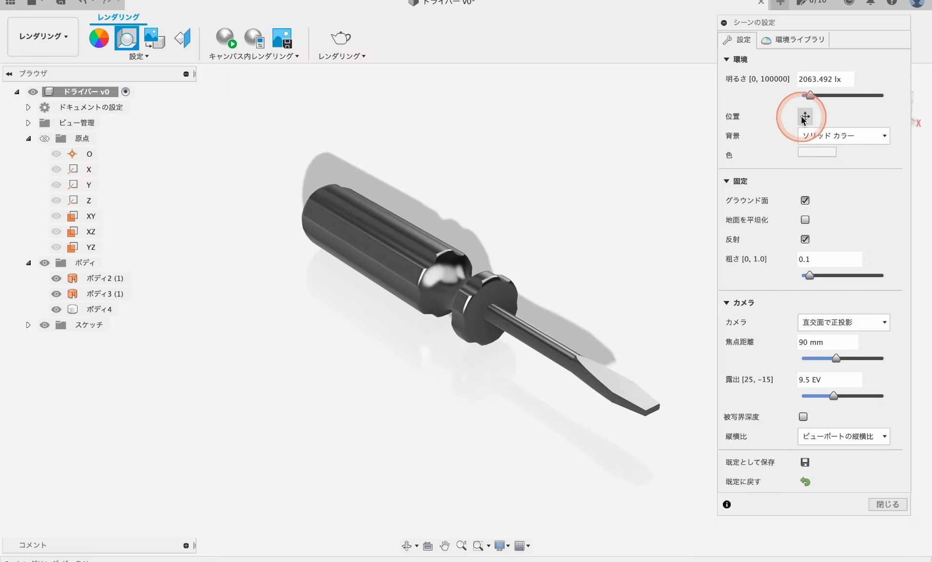
click(803, 117)
drag(759, 377, 813, 380)
click(888, 504)
click(374, 194)
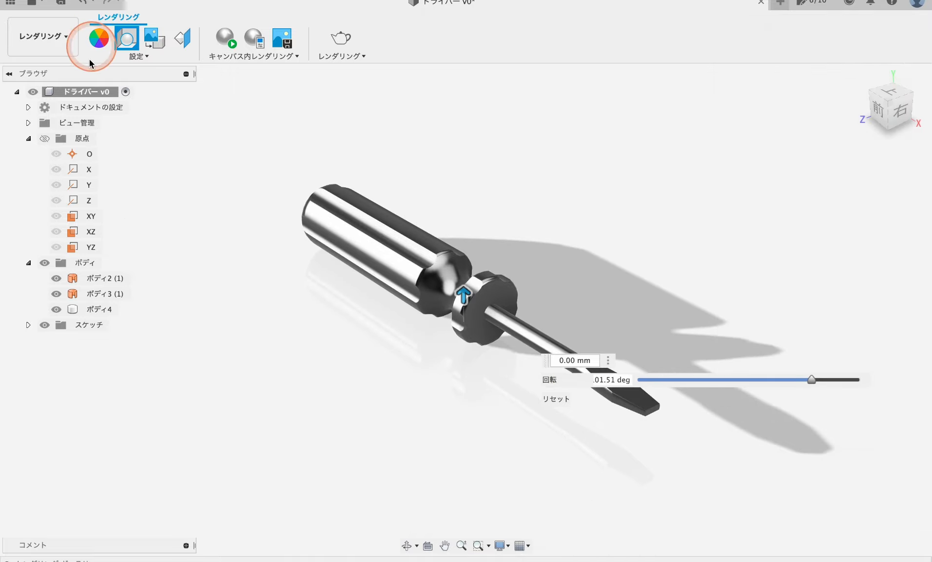
- Apply the ペイント - メタリック(シルバー) appearance to the whole screwdriver body
click(99, 40)
drag(717, 117, 733, 3)
scroll(699, 327, down, 3)
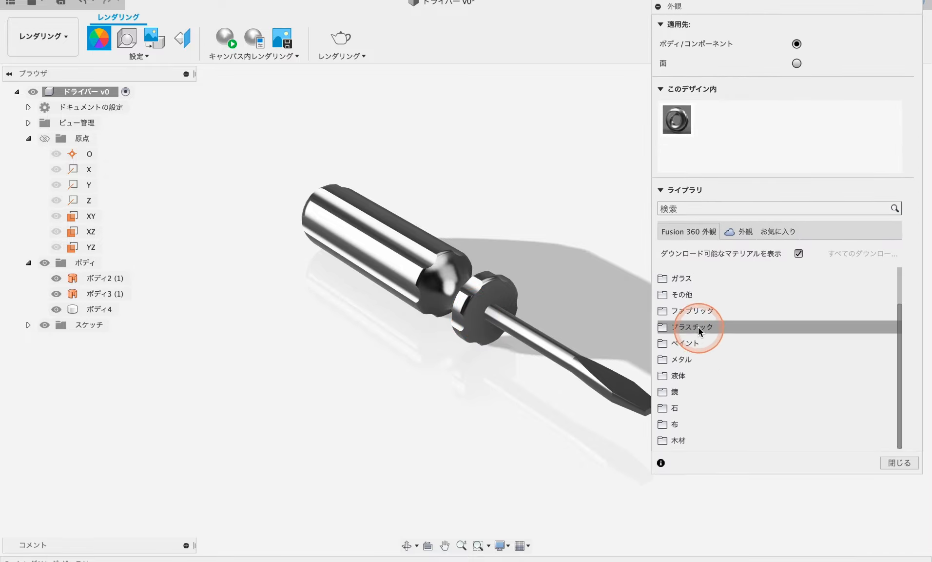
click(660, 343)
scroll(672, 317, down, 3)
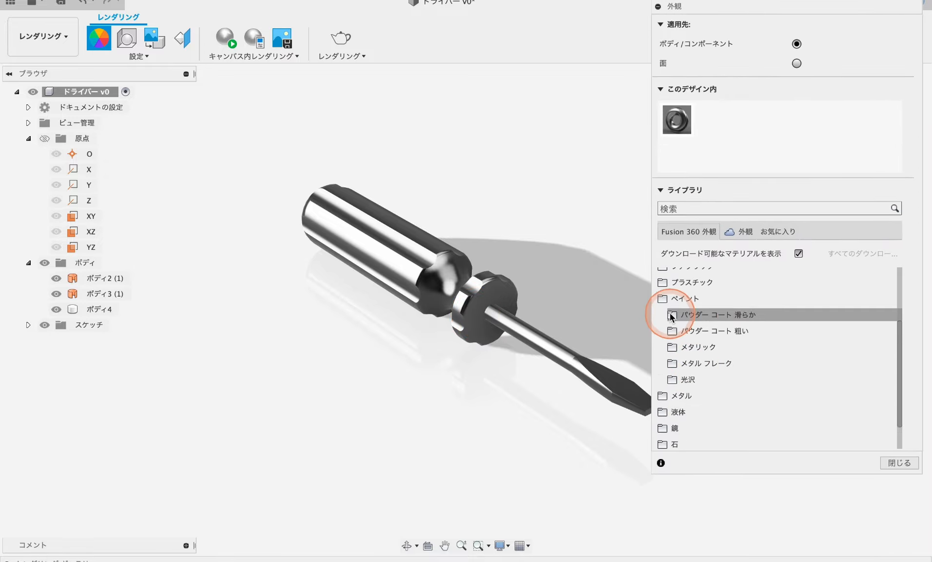
click(676, 350)
scroll(702, 359, down, 3)
drag(697, 320, 462, 296)
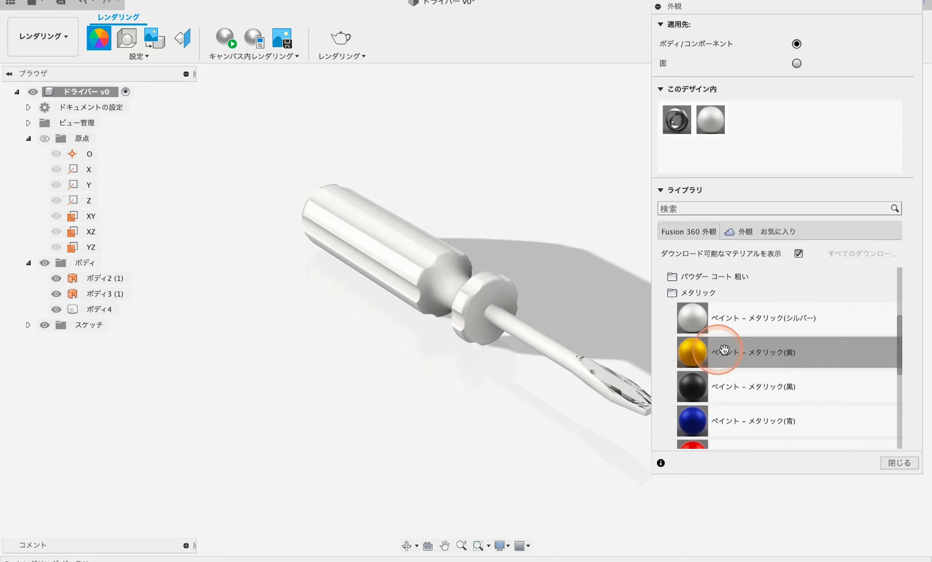
- Apply ペイント - メタリック(赤) face by face to the accessible groove faces on the handle and collar
click(797, 63)
scroll(700, 312, down, 3)
mouse_move(697, 403)
mouse_down()
mouse_move(408, 250)
mouse_move(392, 281)
mouse_up()
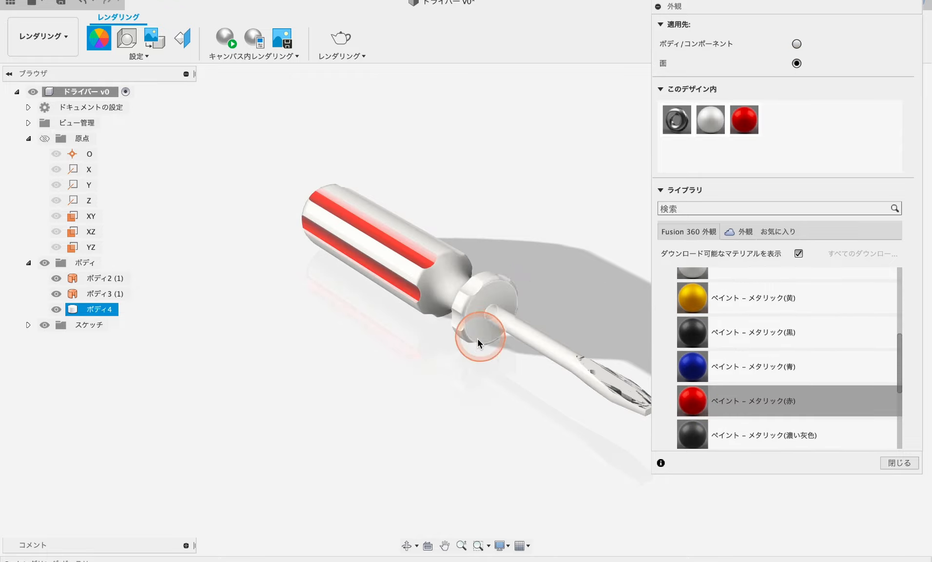
mouse_move(466, 318)
shift+middle_down()
mouse_move(420, 333)
mouse_move(362, 327)
shift+middle_up()
drag(696, 395, 553, 248)
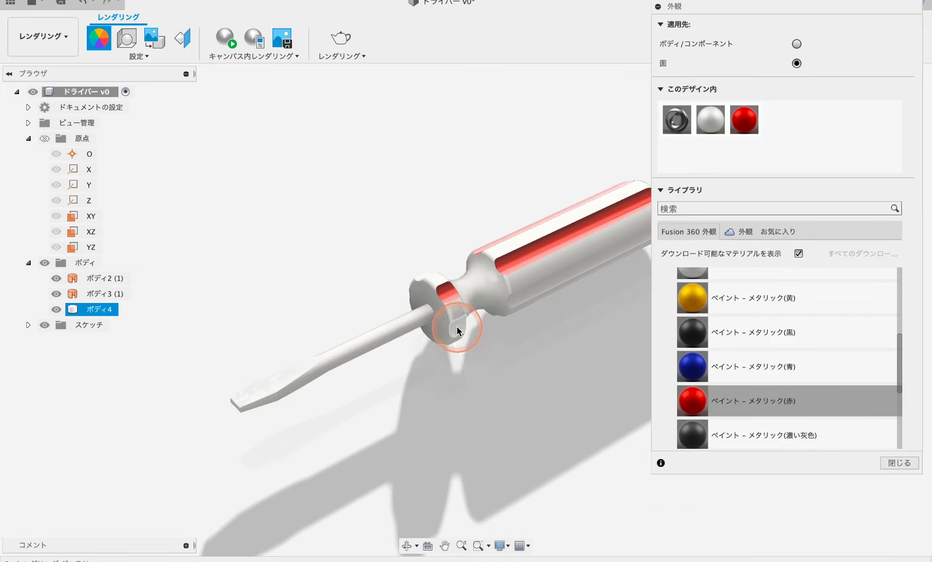
scroll(560, 298, up, 10)
drag(683, 398, 545, 282)
- Select the remaining groove faces on the far side of the handle and collar and paint them the same metallic red
scroll(533, 342, down, 5)
mouse_move(495, 341)
shift+middle_down()
mouse_move(399, 352)
mouse_move(439, 351)
shift+middle_up()
drag(429, 351, 428, 351)
mouse_move(428, 351)
shift+middle_down()
mouse_move(375, 370)
mouse_move(360, 352)
mouse_move(309, 373)
mouse_move(482, 281)
shift+middle_up()
shift+click(388, 388)
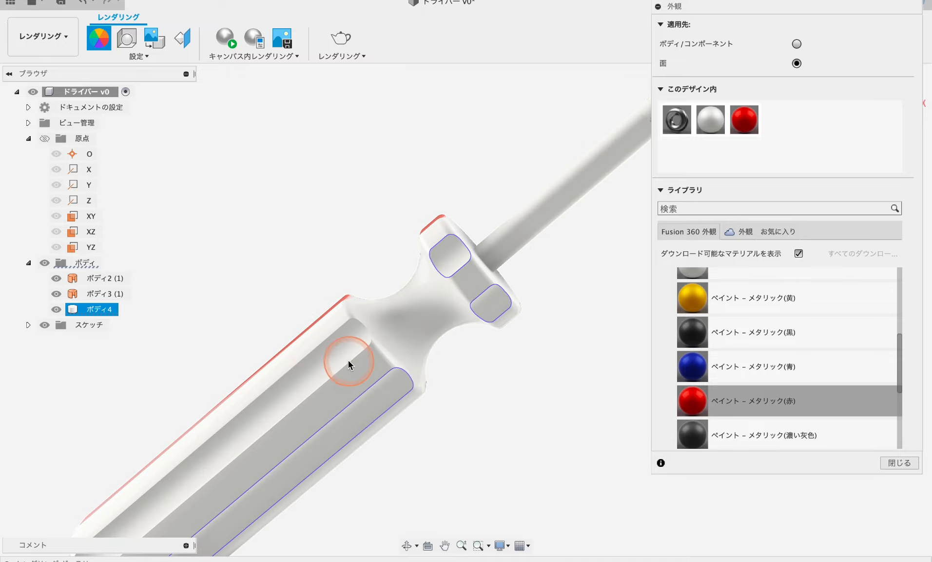
shift+click(347, 358)
drag(545, 346, 546, 349)
mouse_move(561, 402)
shift+middle_down()
mouse_move(534, 437)
mouse_move(558, 389)
mouse_move(560, 403)
mouse_move(517, 390)
shift+middle_up()
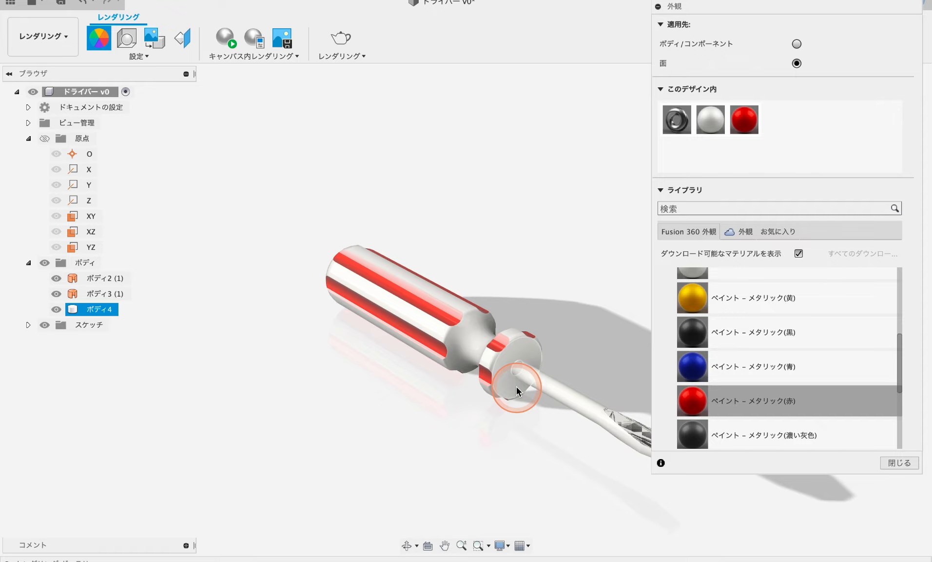
- Apply ペイント - エナメル 光沢(白) to the whole screwdriver body while keeping the red groove faces
scroll(518, 390, up, 3)
scroll(692, 380, down, 5)
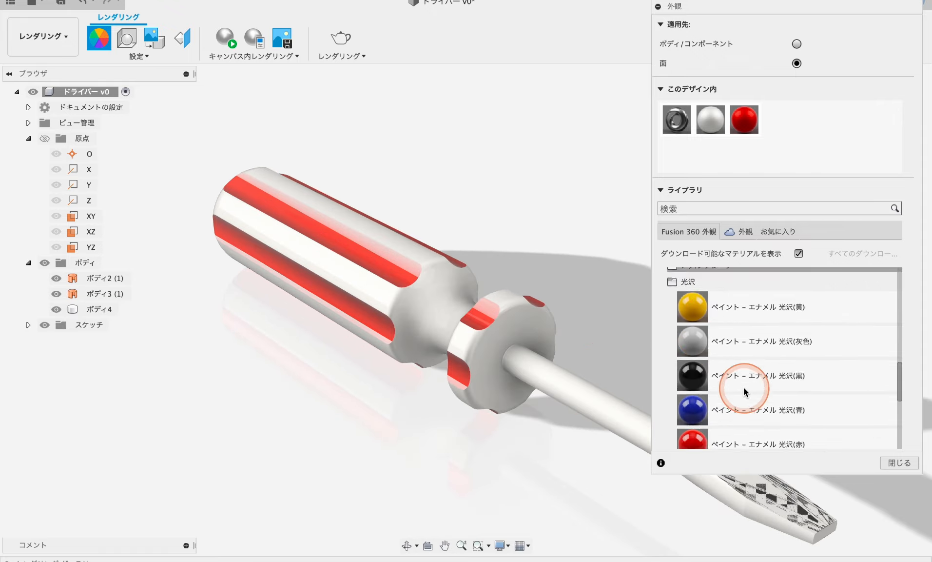
scroll(744, 390, down, 3)
click(797, 44)
drag(700, 385, 444, 318)
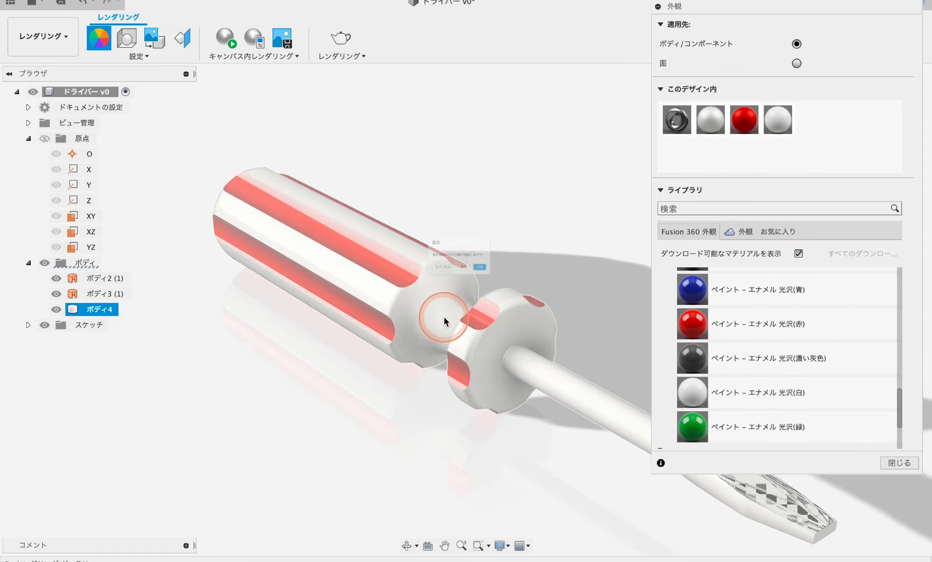
click(471, 284)
click(900, 463)
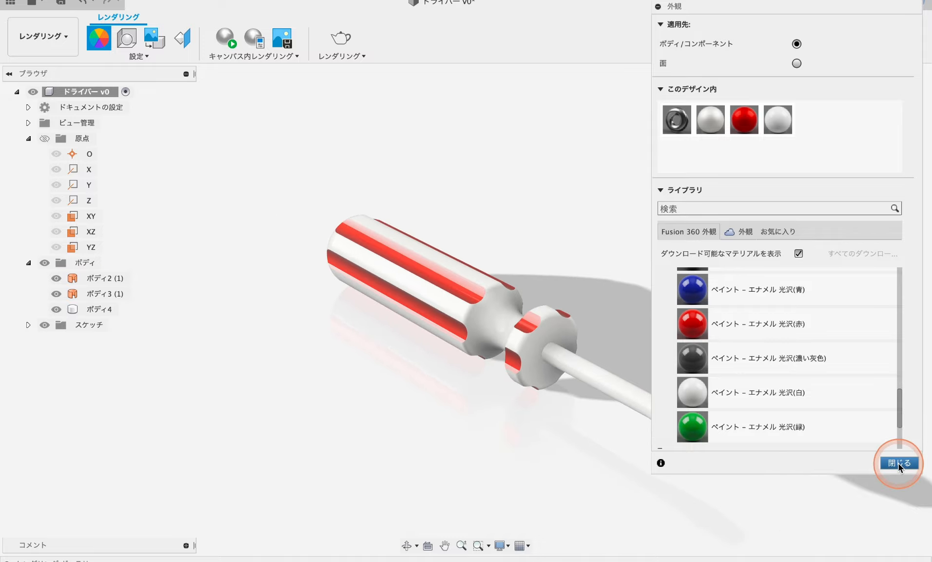
- Apply the 鮮明なハイライト environment from the scene's library and set the background to 環境
shift+middle_drag(658, 391, 598, 390)
mouse_move(597, 390)
shift+middle_down()
mouse_move(570, 418)
mouse_move(586, 387)
shift+middle_up()
click(127, 39)
click(797, 46)
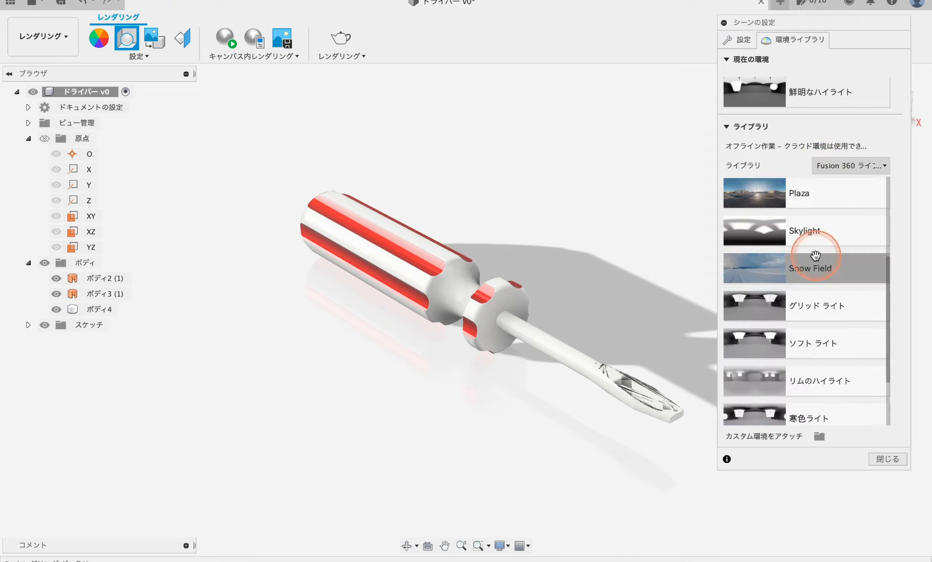
scroll(801, 260, down, 3)
click(747, 396)
click(740, 40)
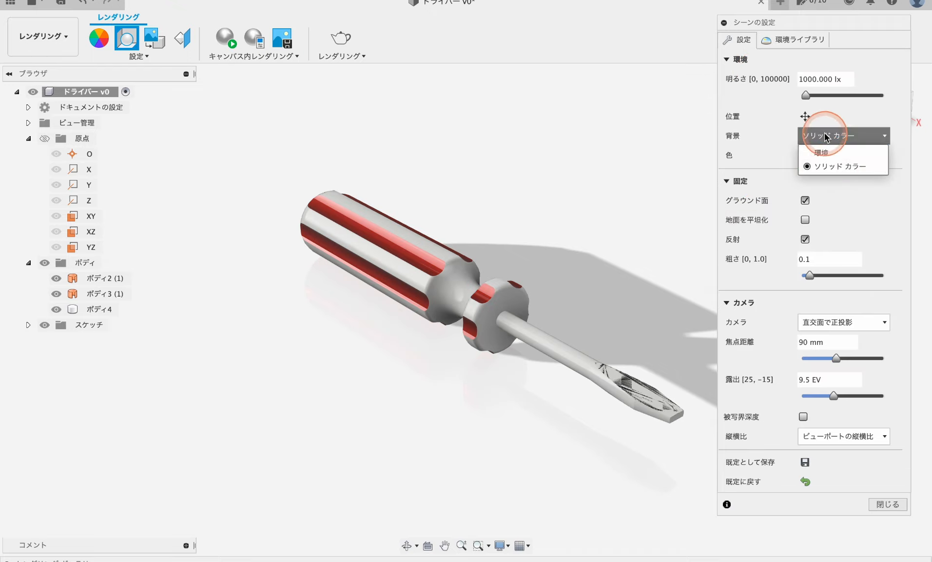
click(821, 152)
click(803, 39)
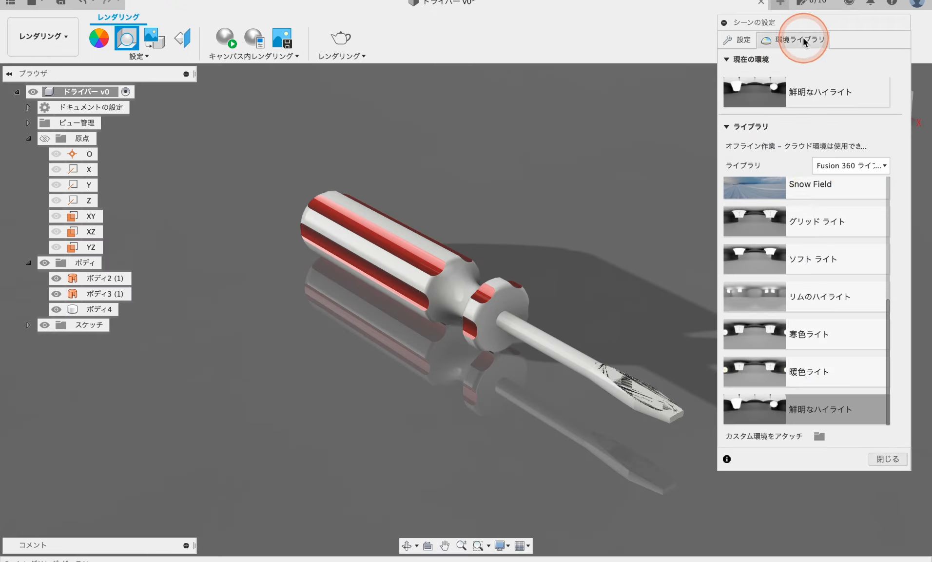
- Rotate the scene environment to about -86.86 degrees so the shadow falls on the opposite side of the screwdriver
click(731, 49)
click(806, 116)
drag(822, 389, 706, 391)
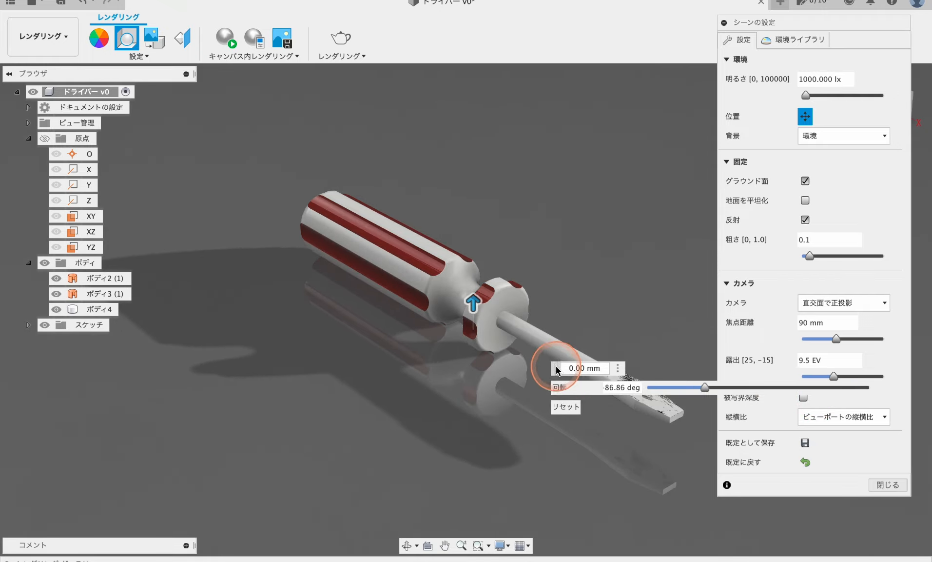
drag(556, 368, 569, 488)
- Fine-tune the camera's focal length and exposure and the environment brightness, and frame the screwdriver for rendering
drag(837, 339, 839, 342)
drag(834, 376, 835, 378)
drag(805, 108, 808, 98)
click(895, 485)
shift+middle_drag(550, 393, 530, 380)
scroll(555, 386, up, 3)
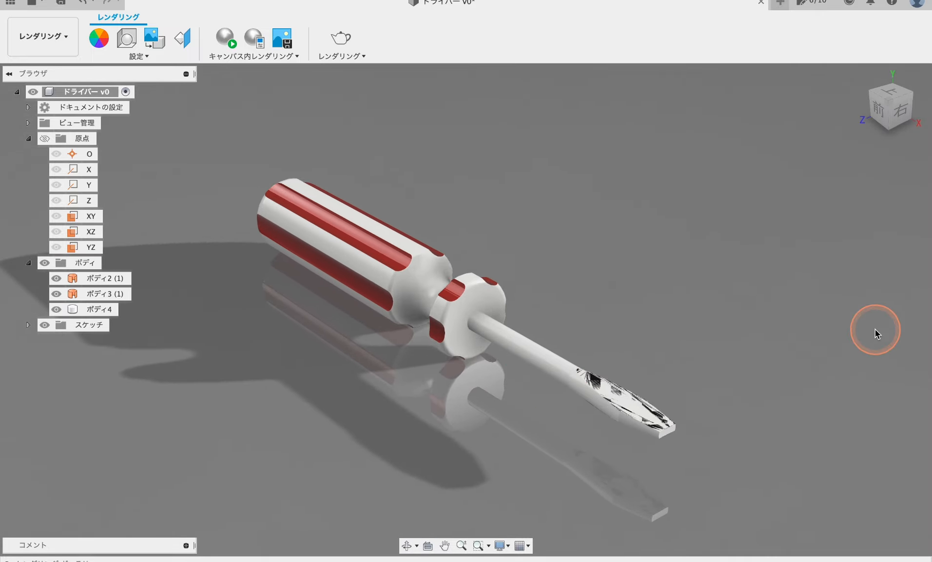